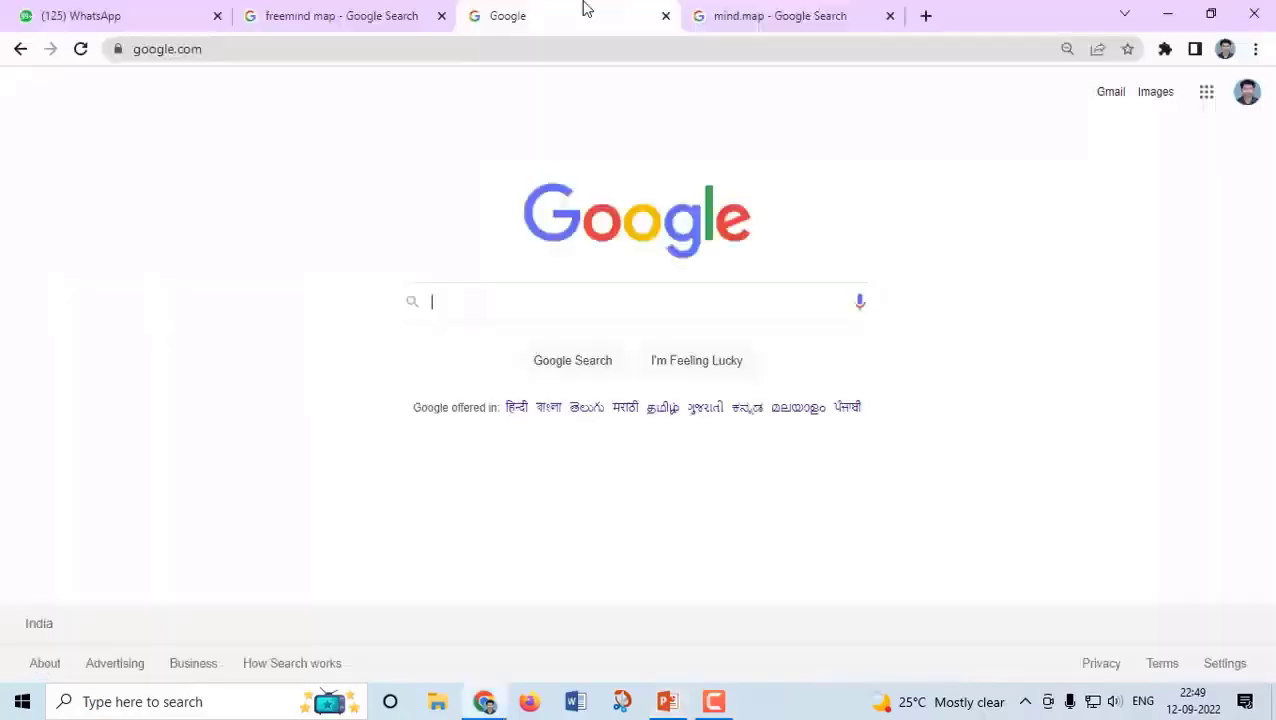
Search Google for 'freemind map' by choosing the suggestion after typing 'free'.
left_click(719, 296)
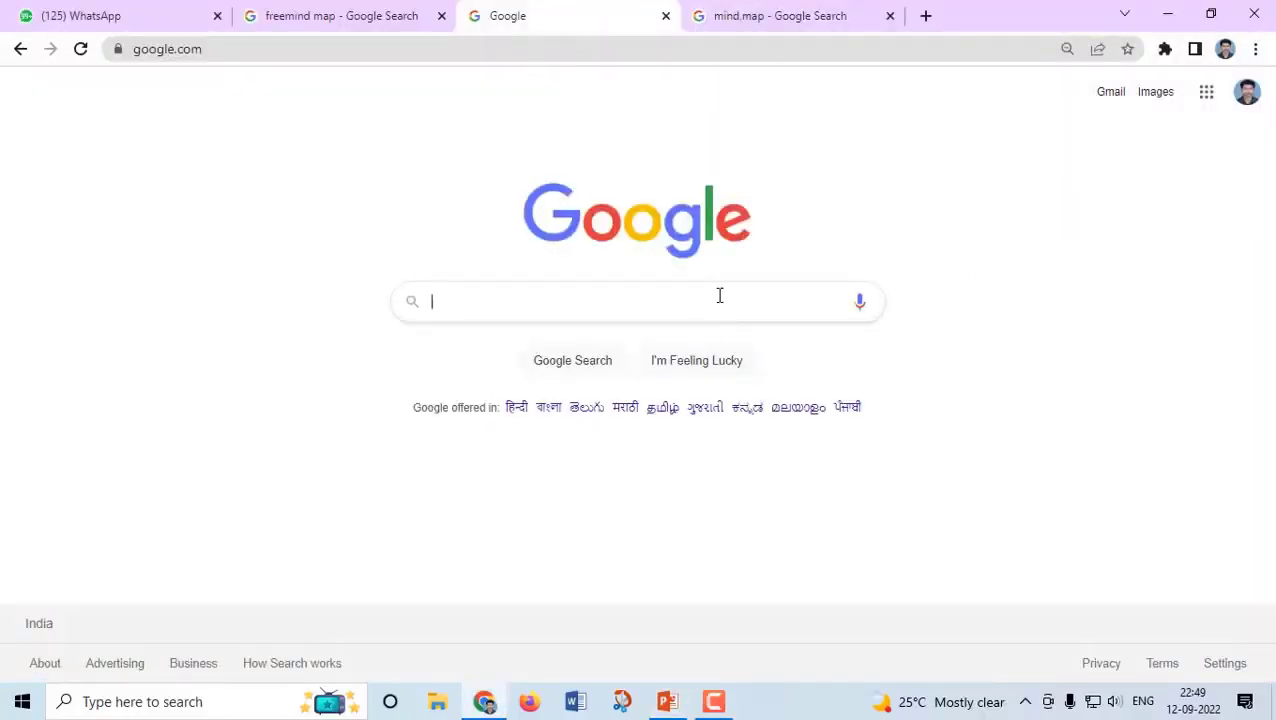
type("free")
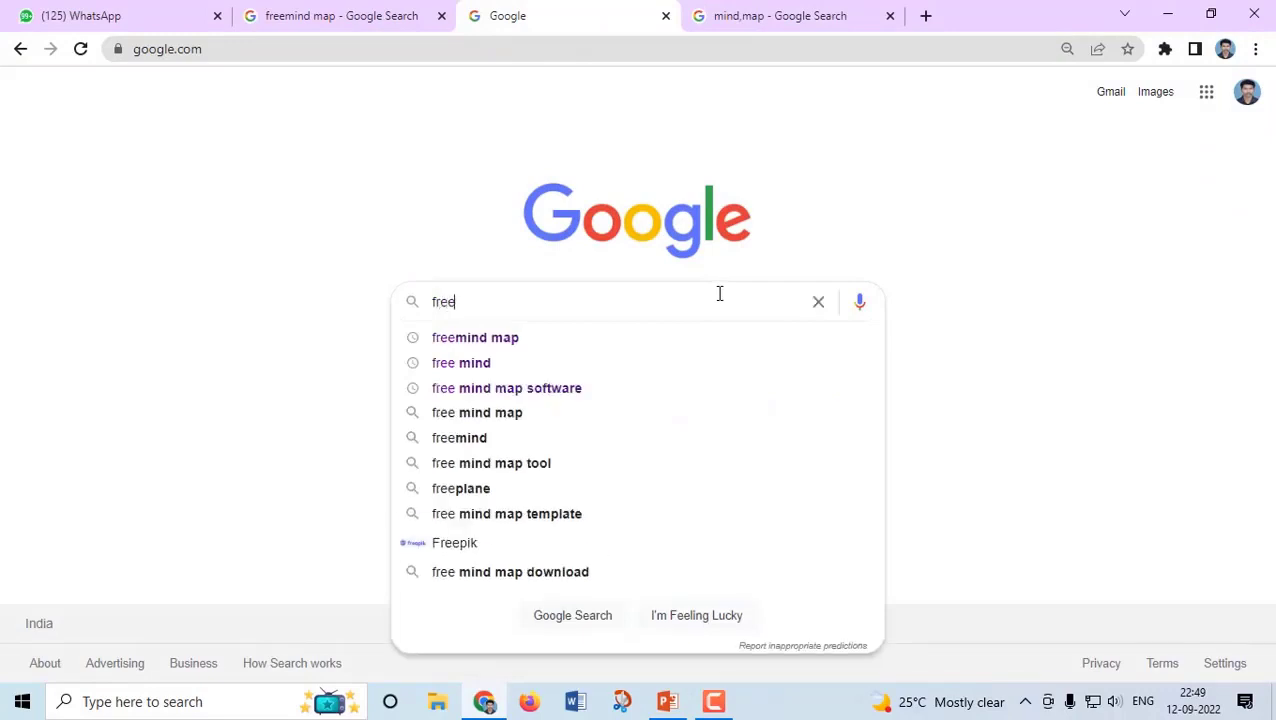
key("Down")
key("Return")
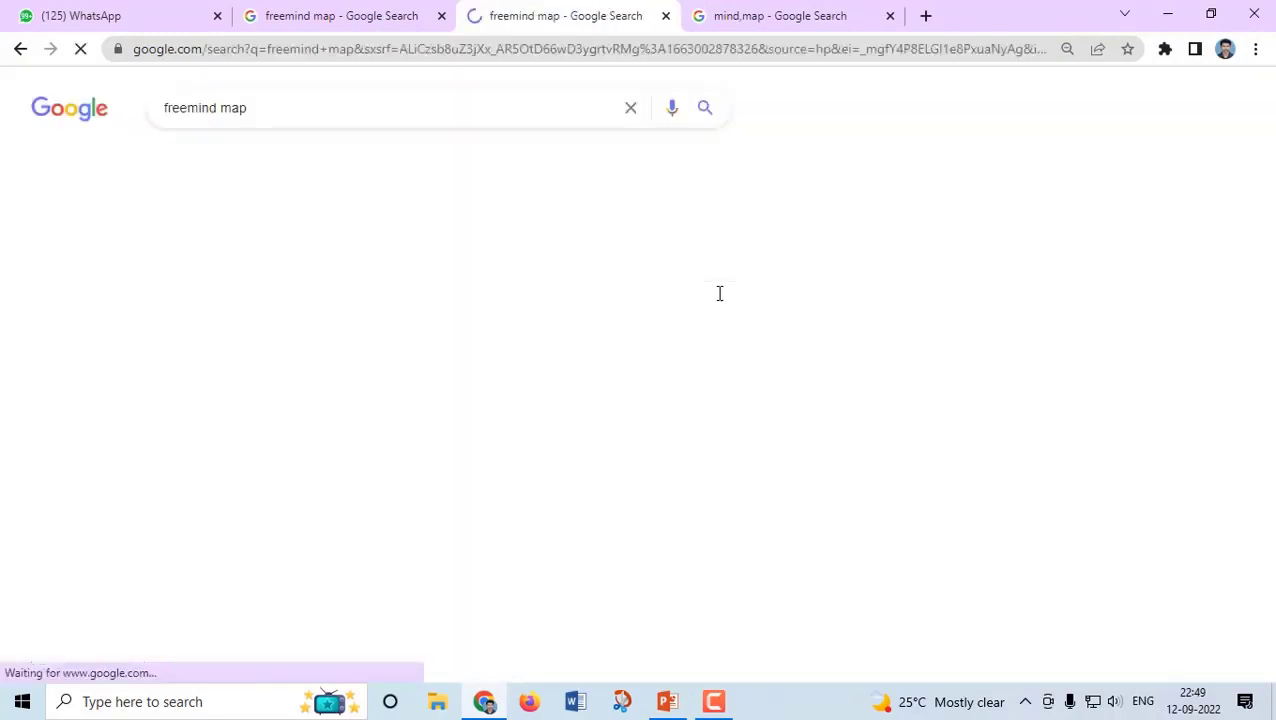
Open the FreeMind: Main Page result, go to Download, and scroll to the installer table.
scroll(256, 421, "down", 2)
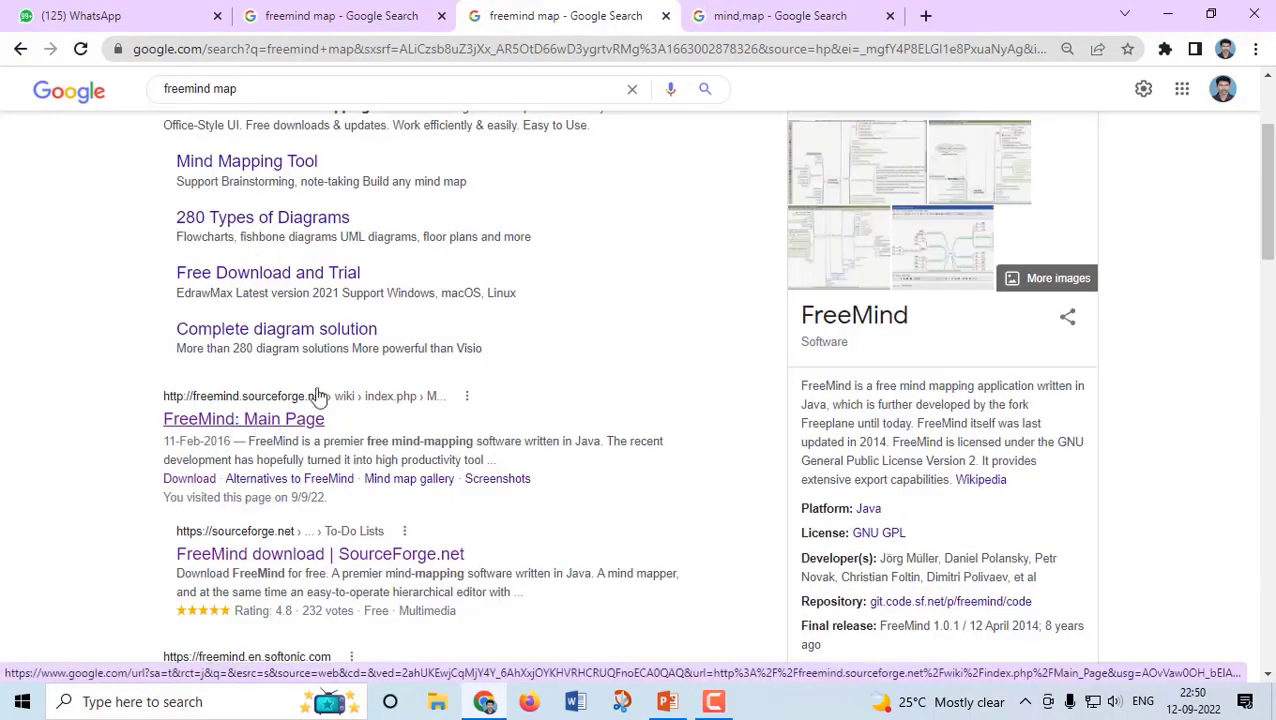
left_click(318, 396)
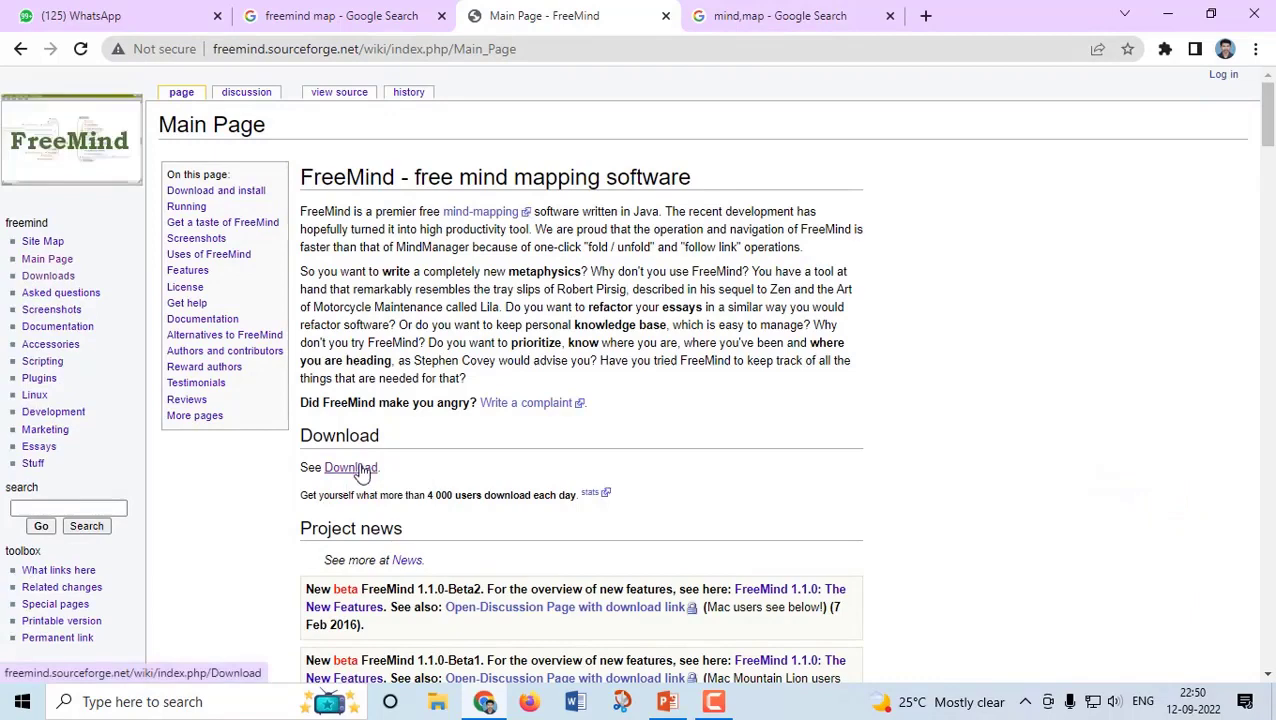
left_click(352, 468)
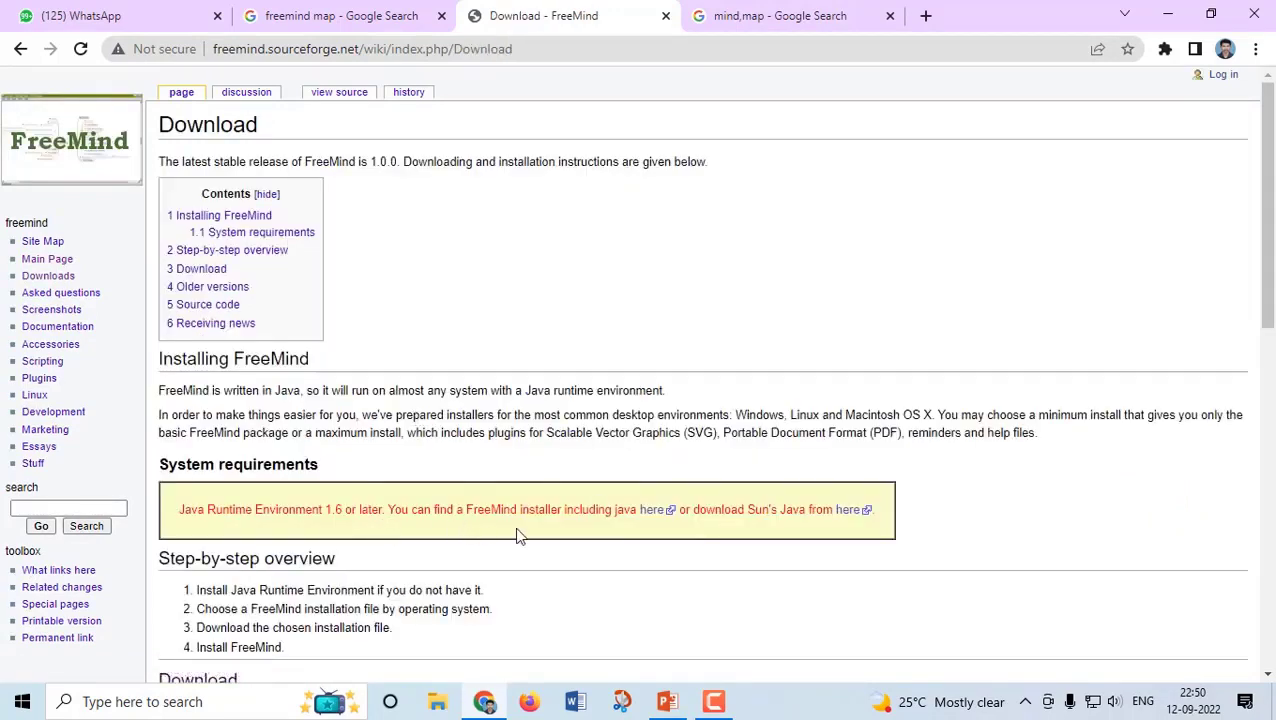
scroll(520, 535, "down", 1)
scroll(645, 460, "down", 4)
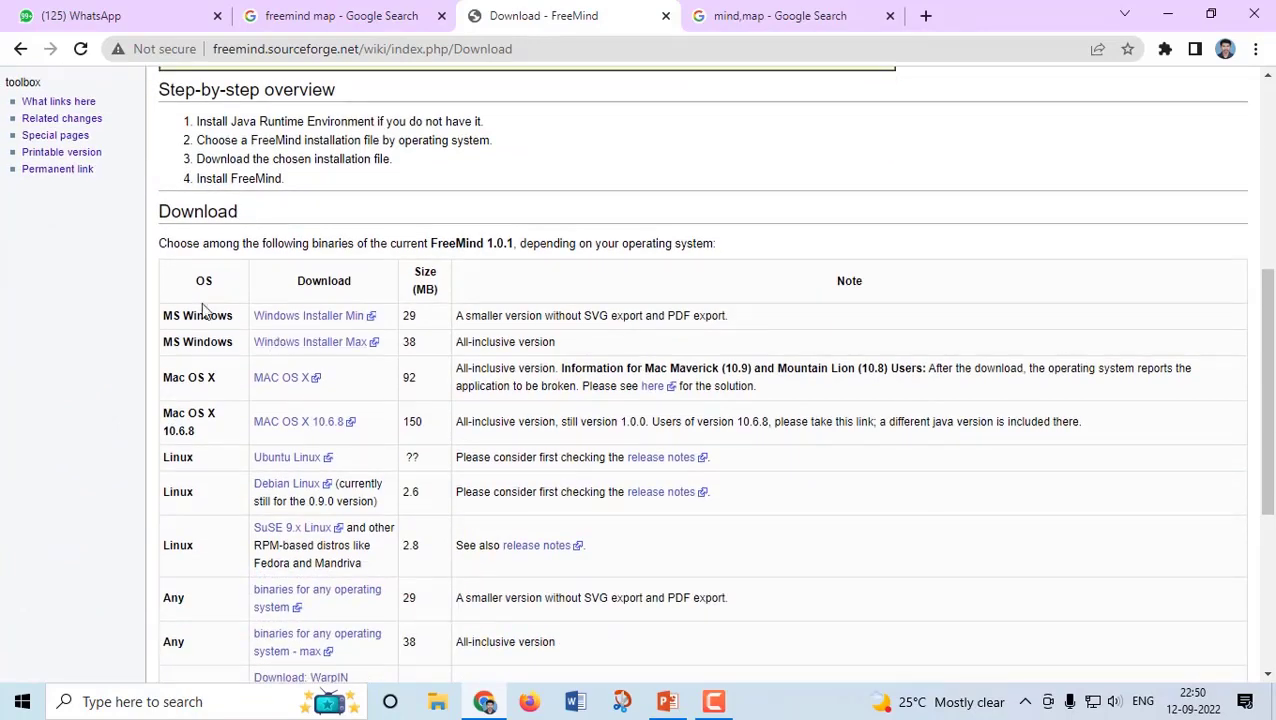
Download the all-inclusive Windows installer and start setup, accepting the Java warning and license.
left_click(335, 350)
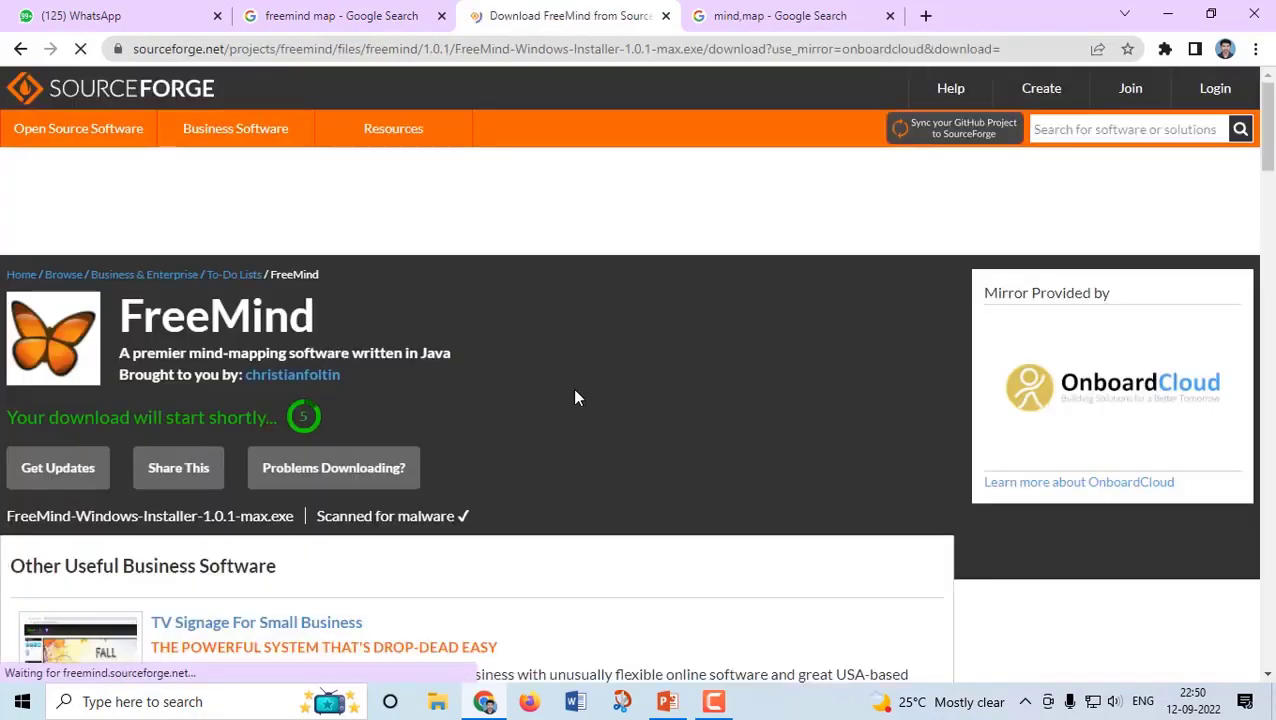
left_click(657, 391)
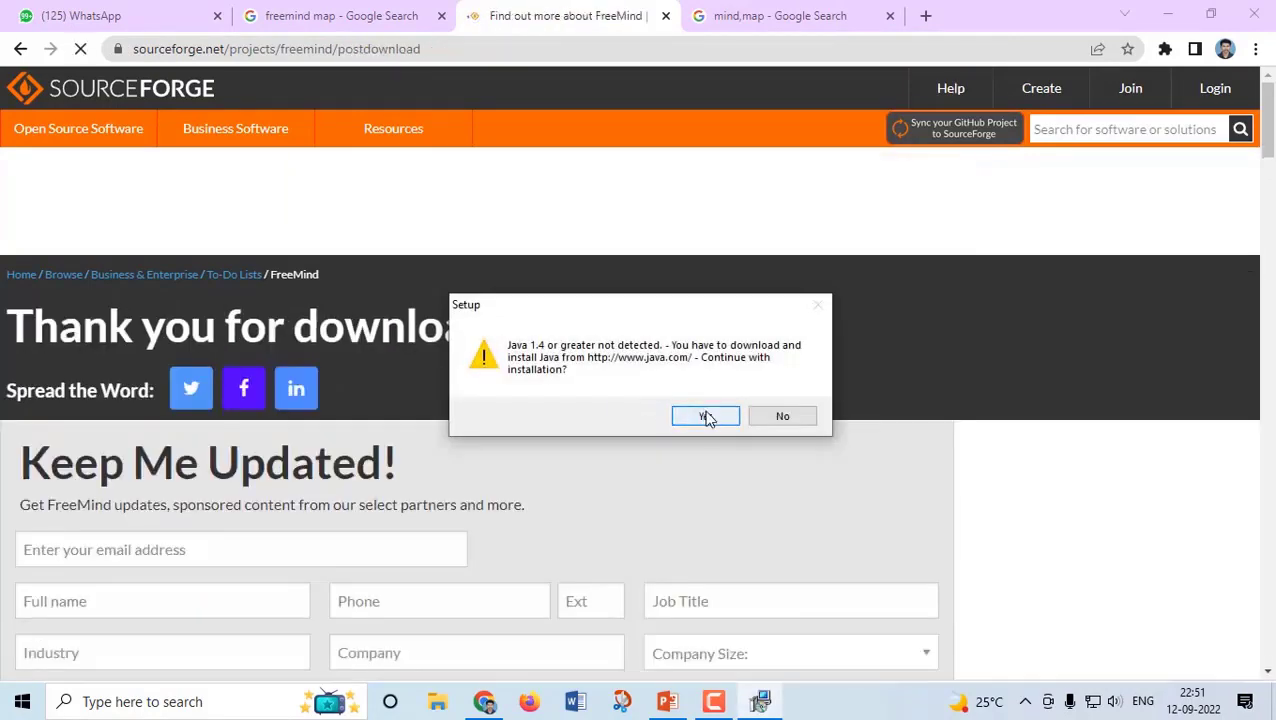
left_click(704, 415)
left_click(741, 514)
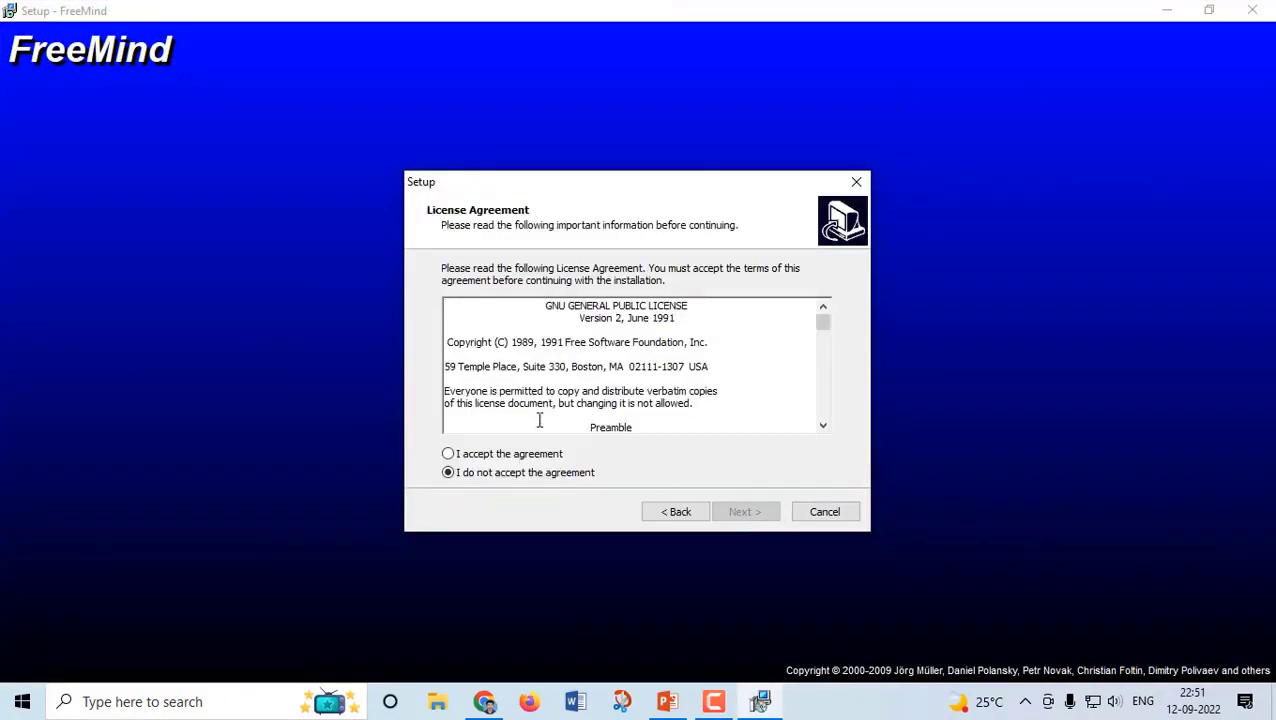
left_click(522, 458)
Finish installing FreeMind with the default folder and shortcuts, then reveal the desktop.
left_click(757, 517)
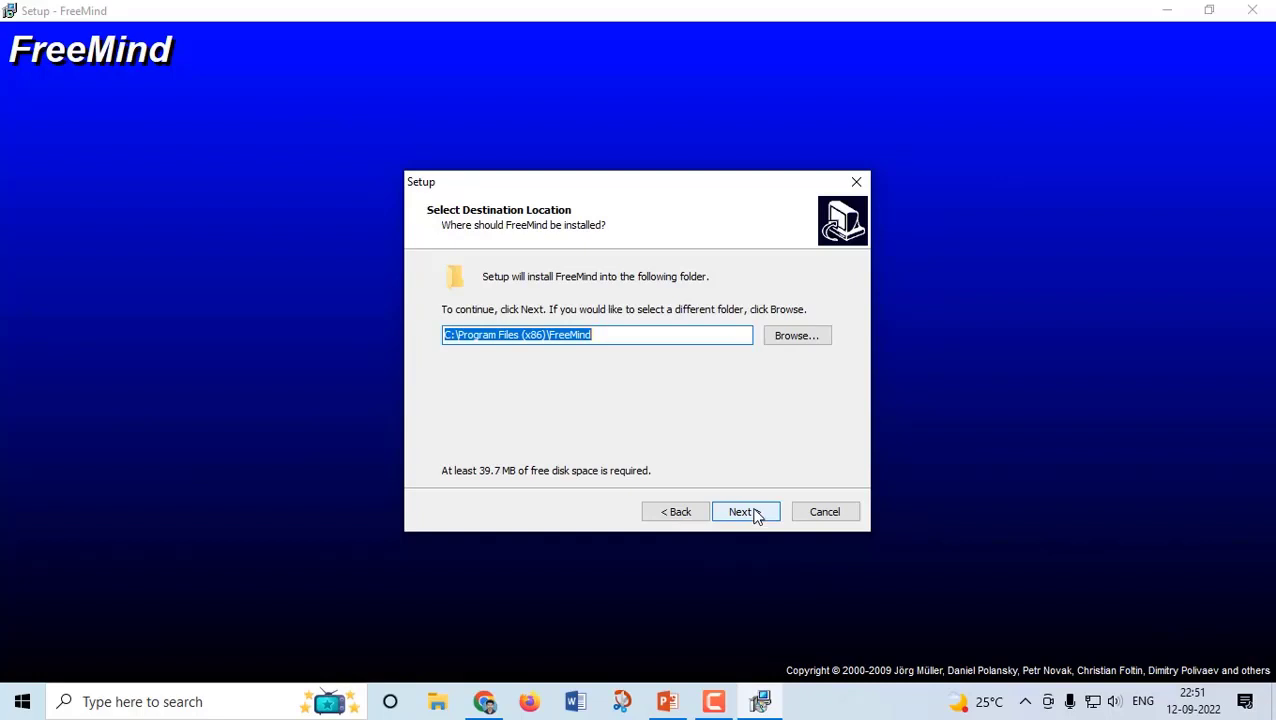
left_click(765, 520)
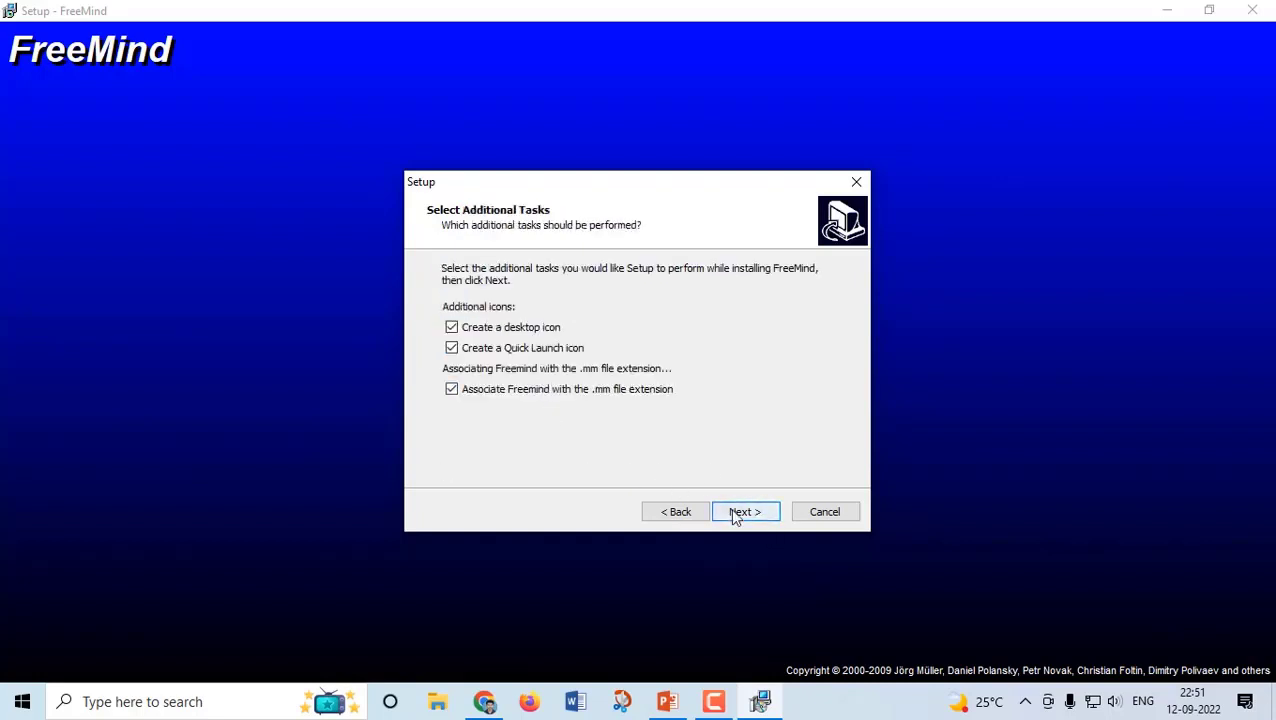
left_click(733, 516)
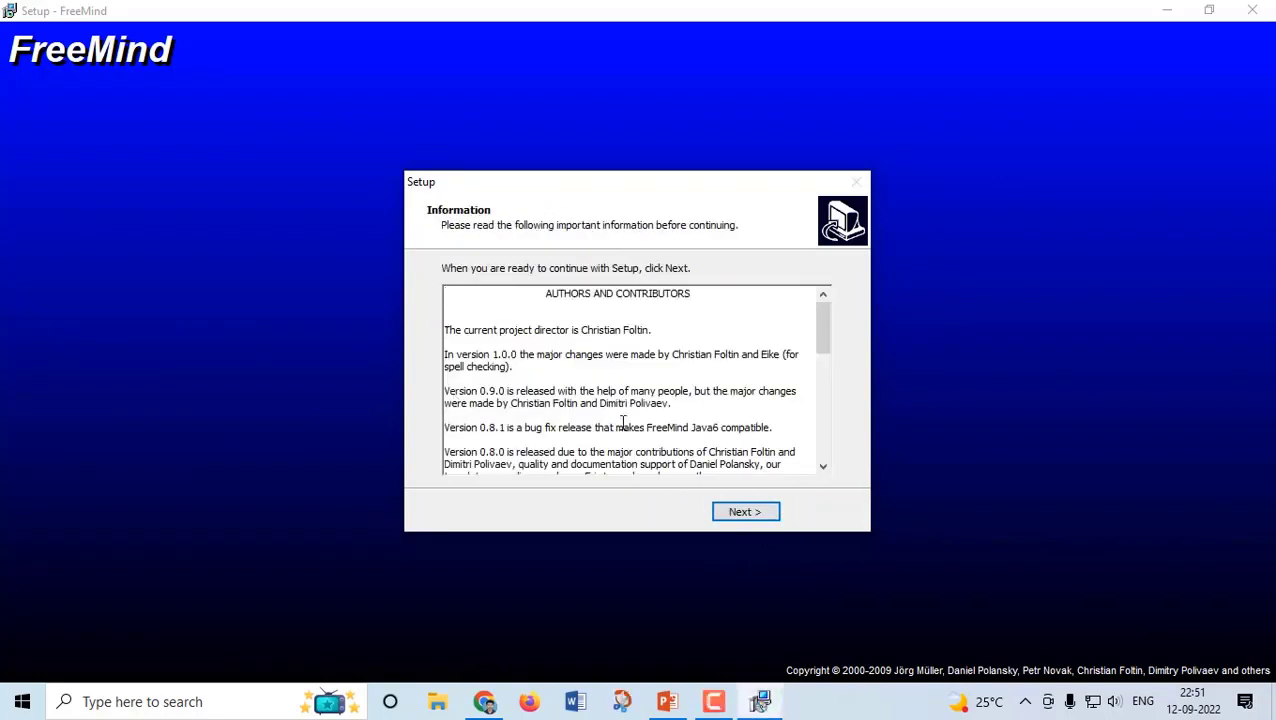
left_click(742, 512)
left_click(744, 513)
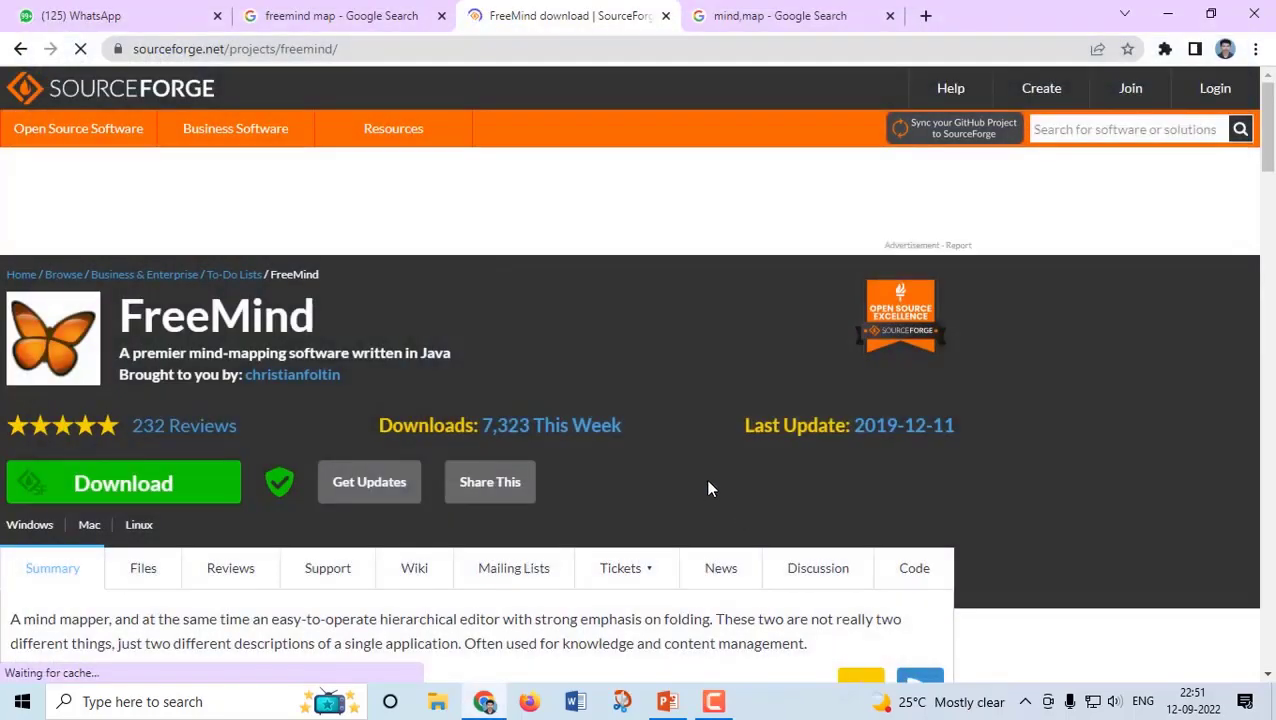
left_click(1170, 14)
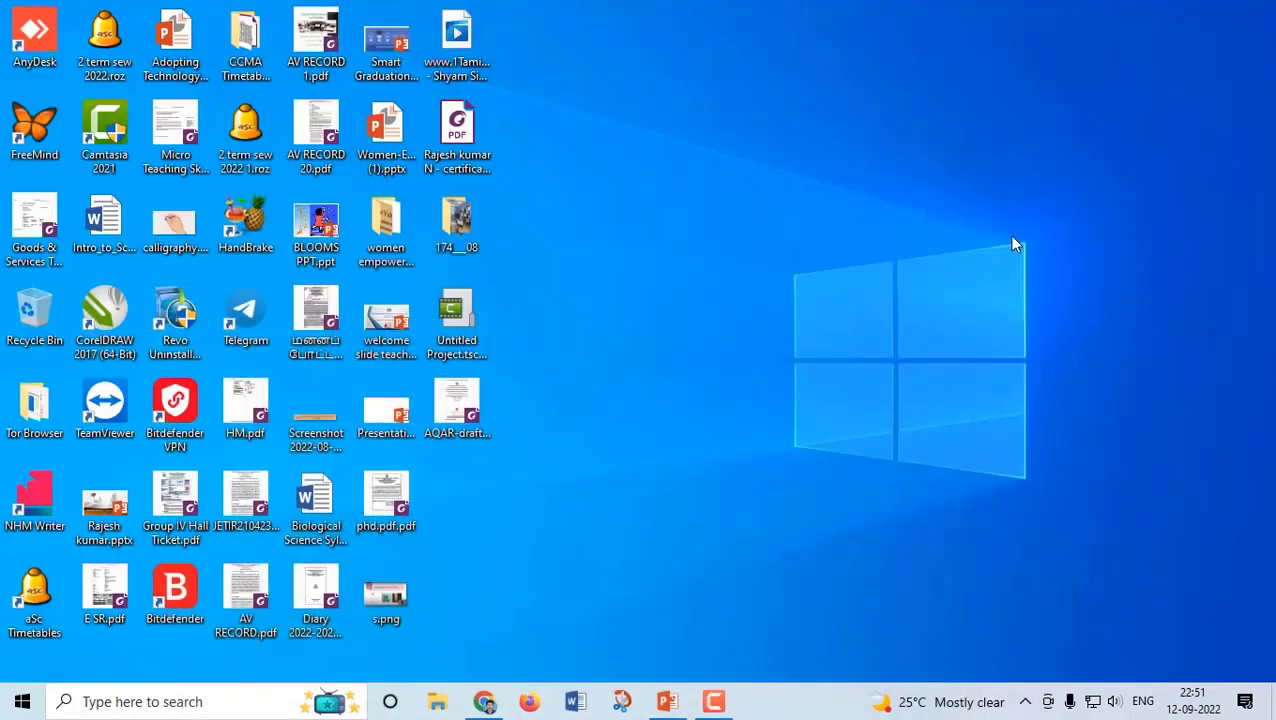
Launch FreeMind from the desktop shortcut and maximize its window.
double_click(30, 140)
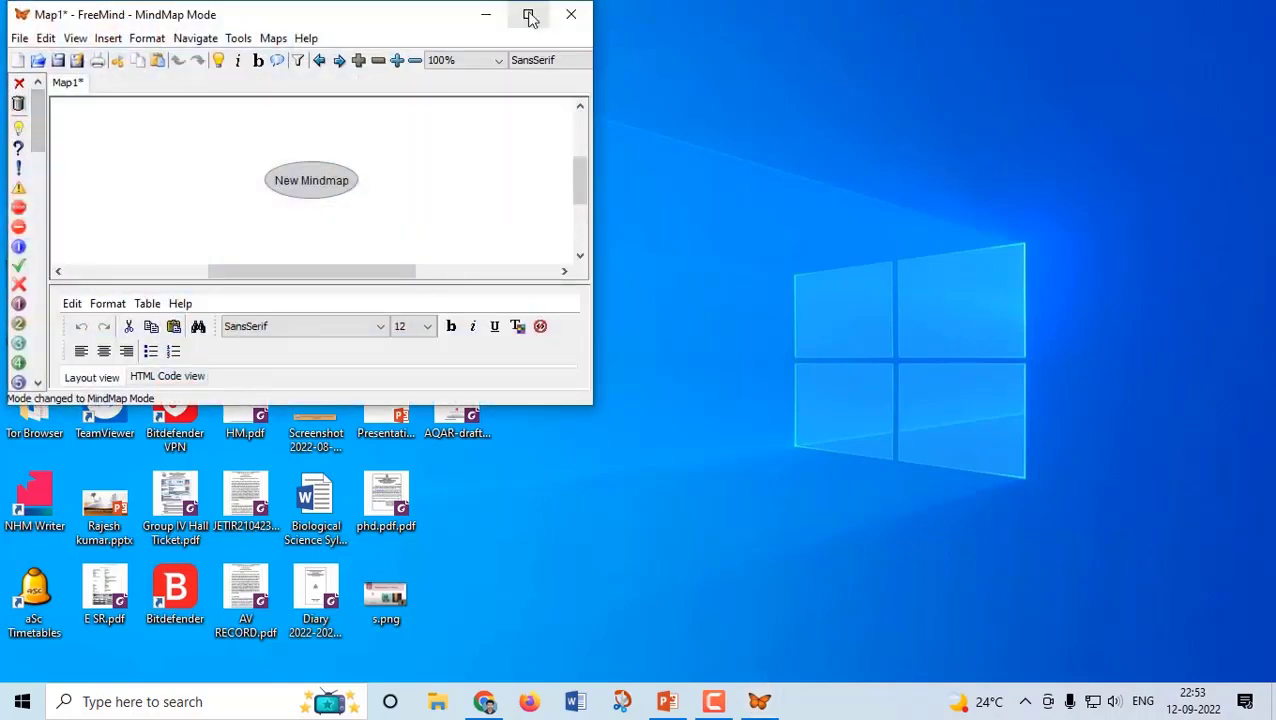
left_click(529, 18)
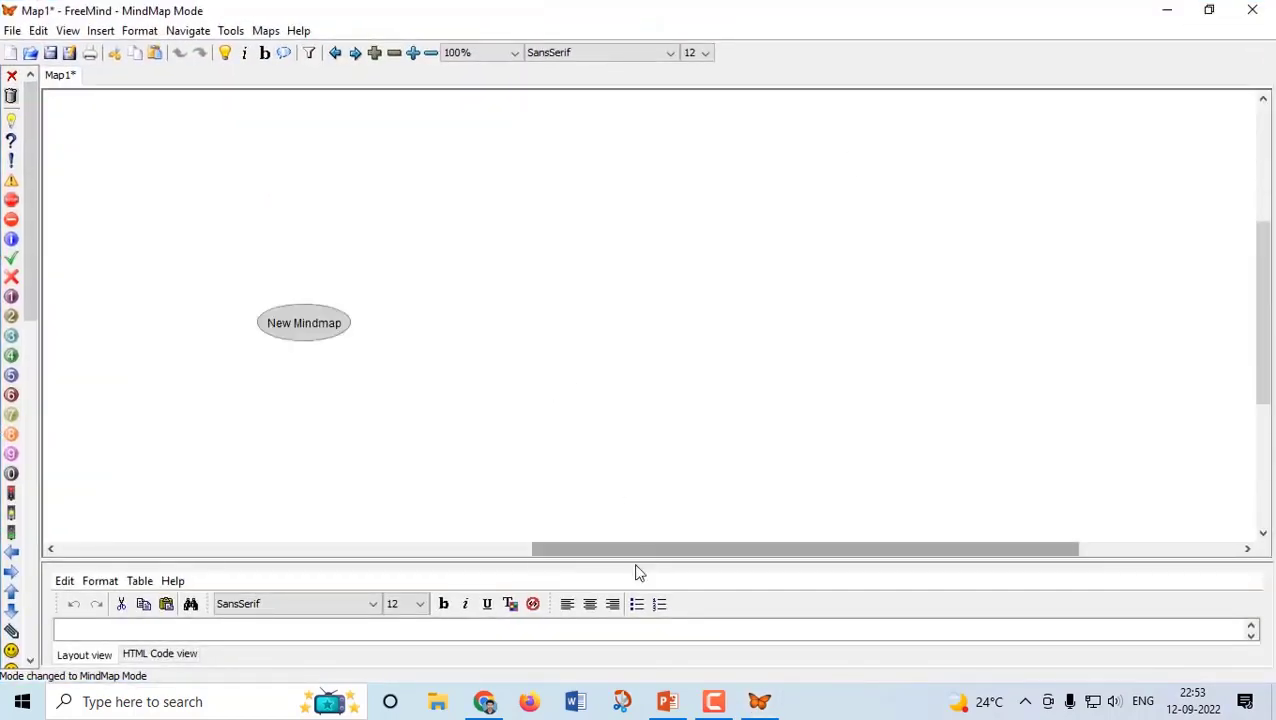
left_click_drag(631, 549, 442, 549)
Rename the central 'New Mindmap' node to 'Nutrition'.
double_click(745, 325)
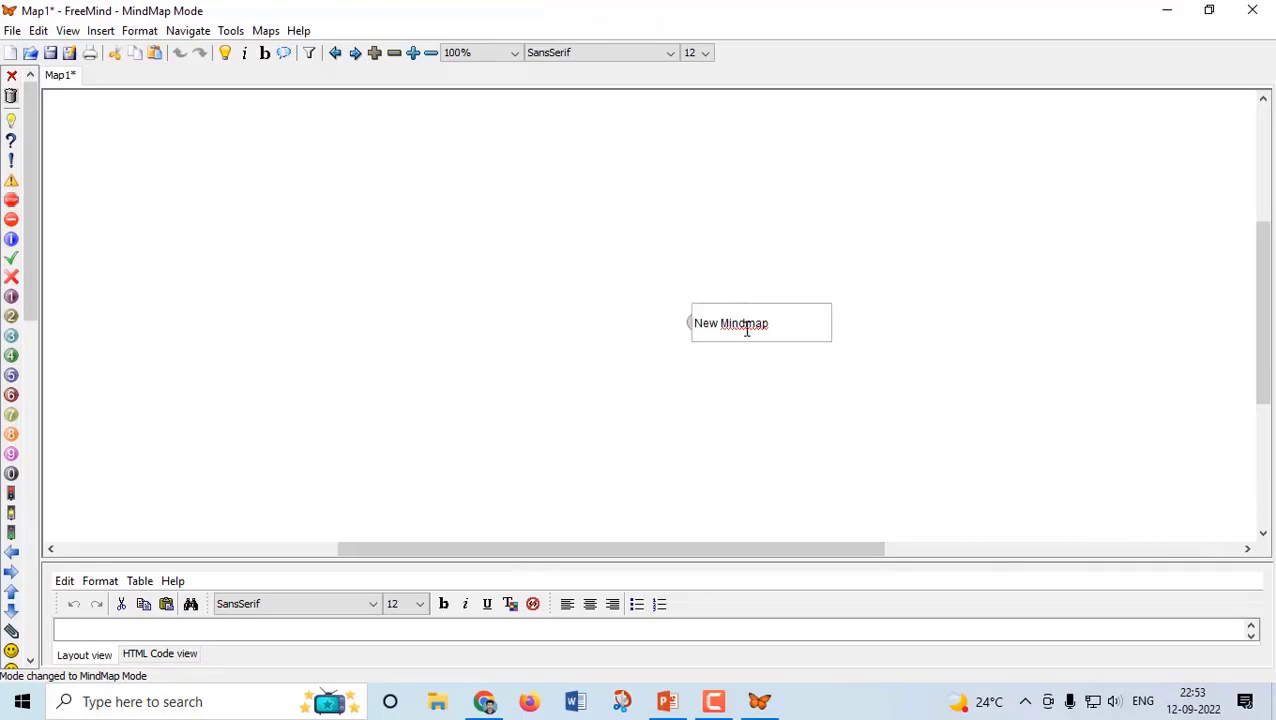
left_click_drag(772, 323, 683, 320)
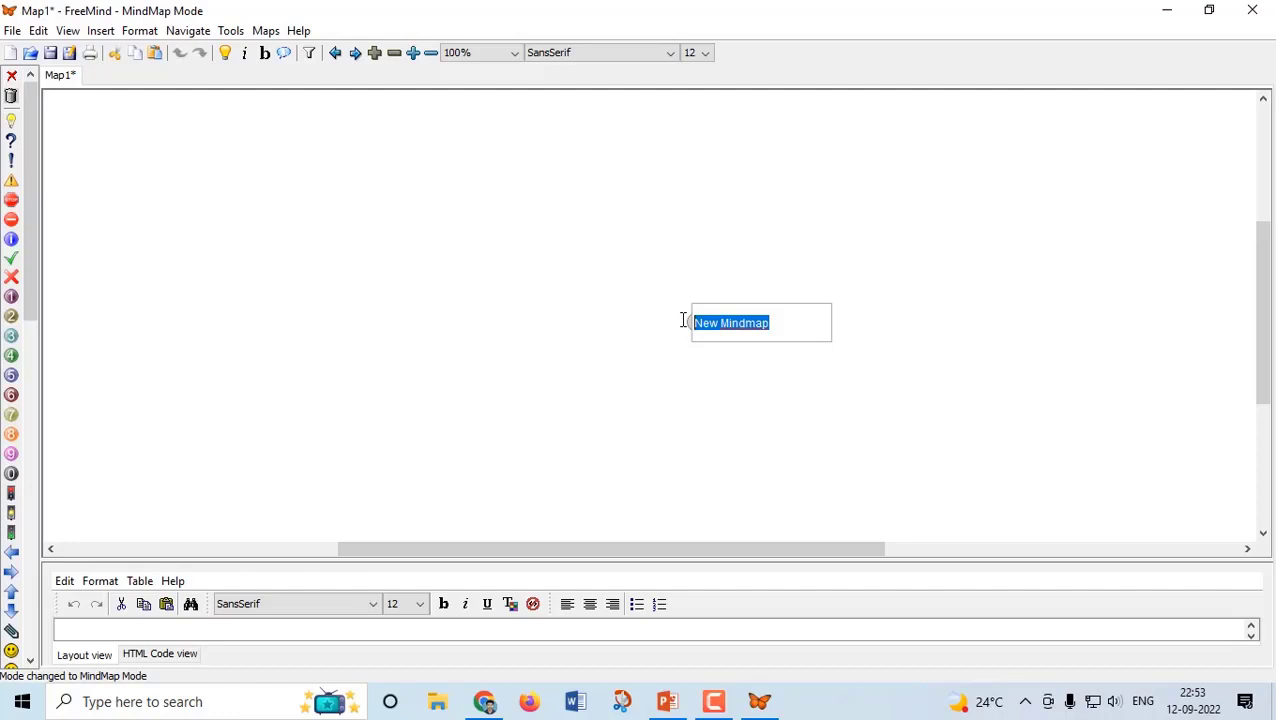
type("Nutrition")
key("Return")
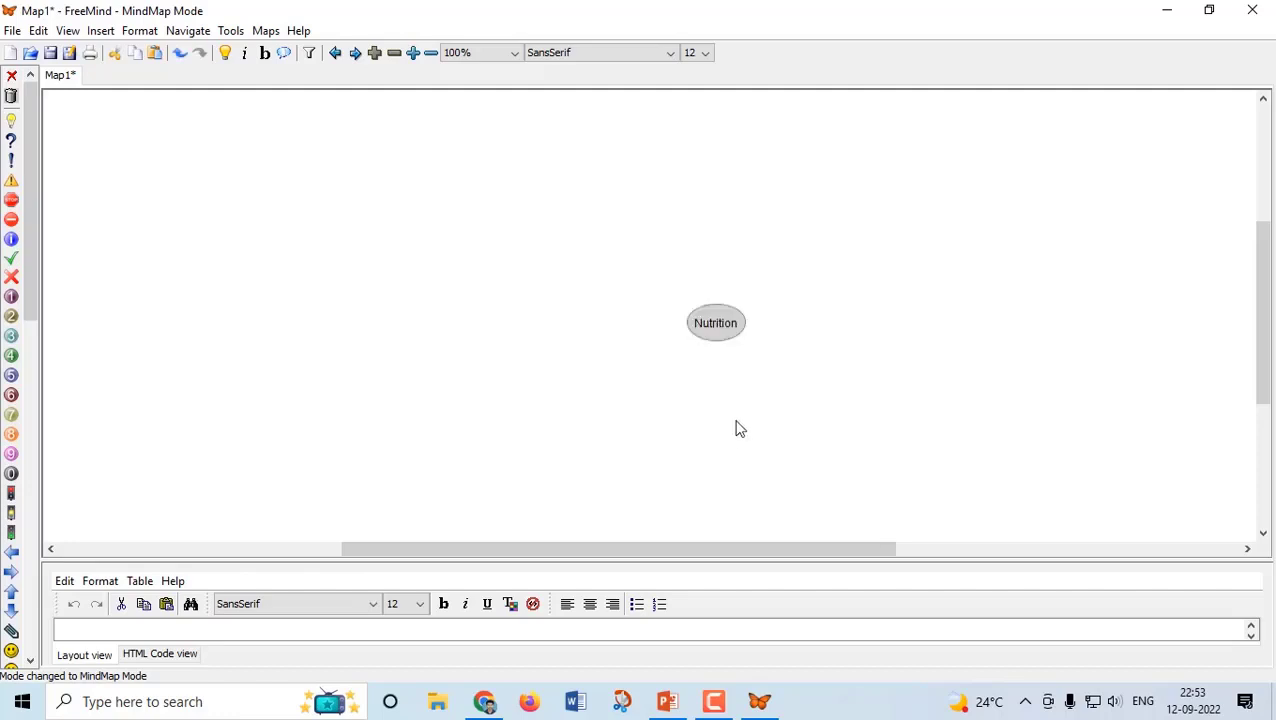
double_click(736, 333)
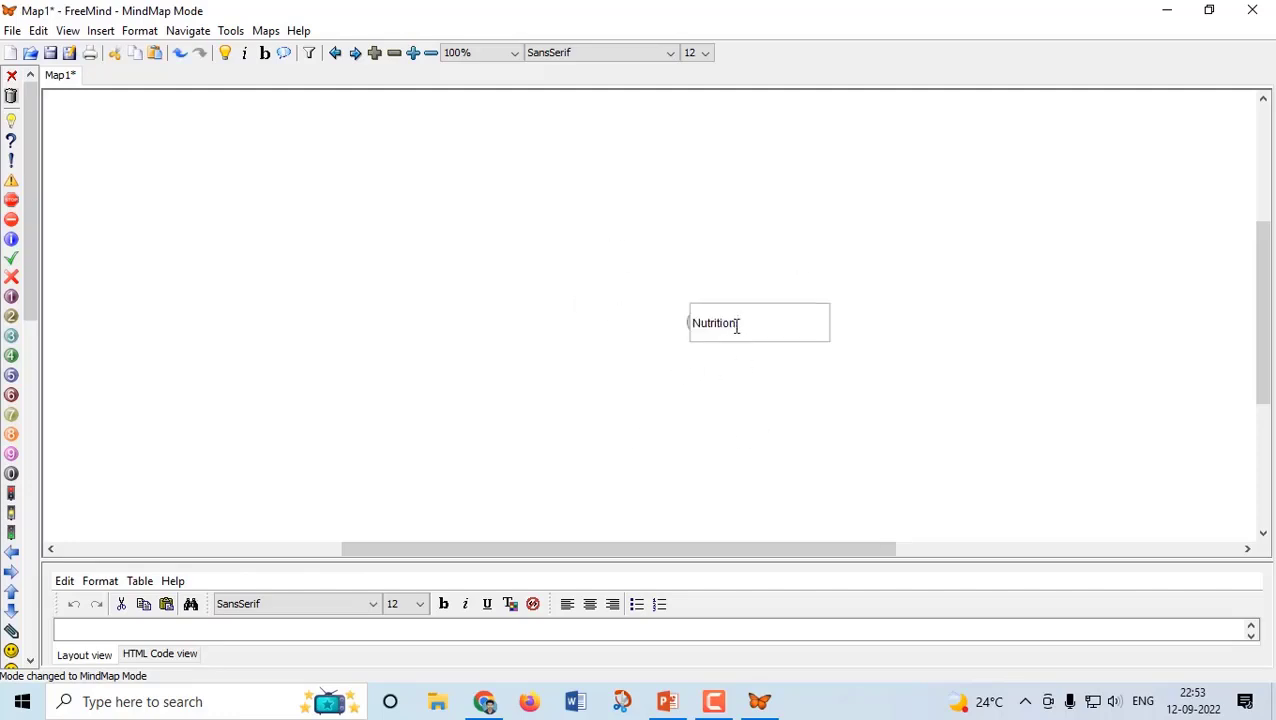
key("Return")
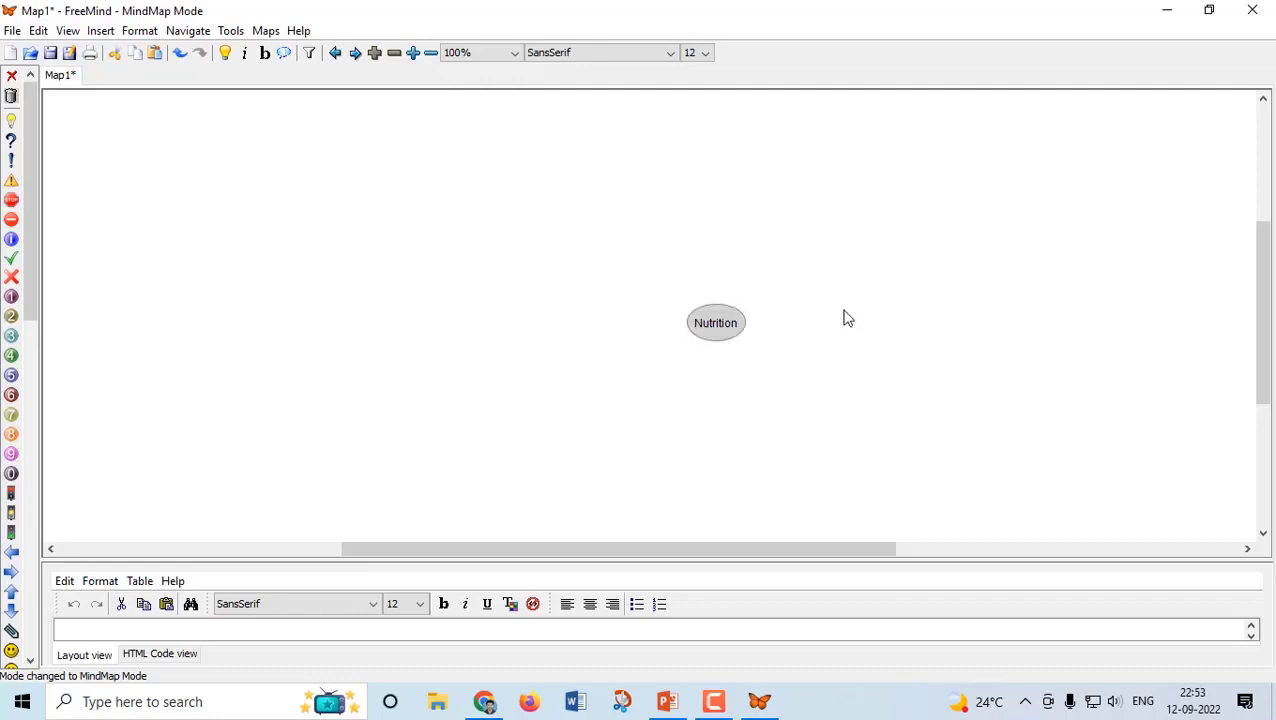
left_click_drag(689, 339, 618, 313)
Add child nodes 'Auto' and 'hetero' to the Nutrition node.
right_click(618, 312)
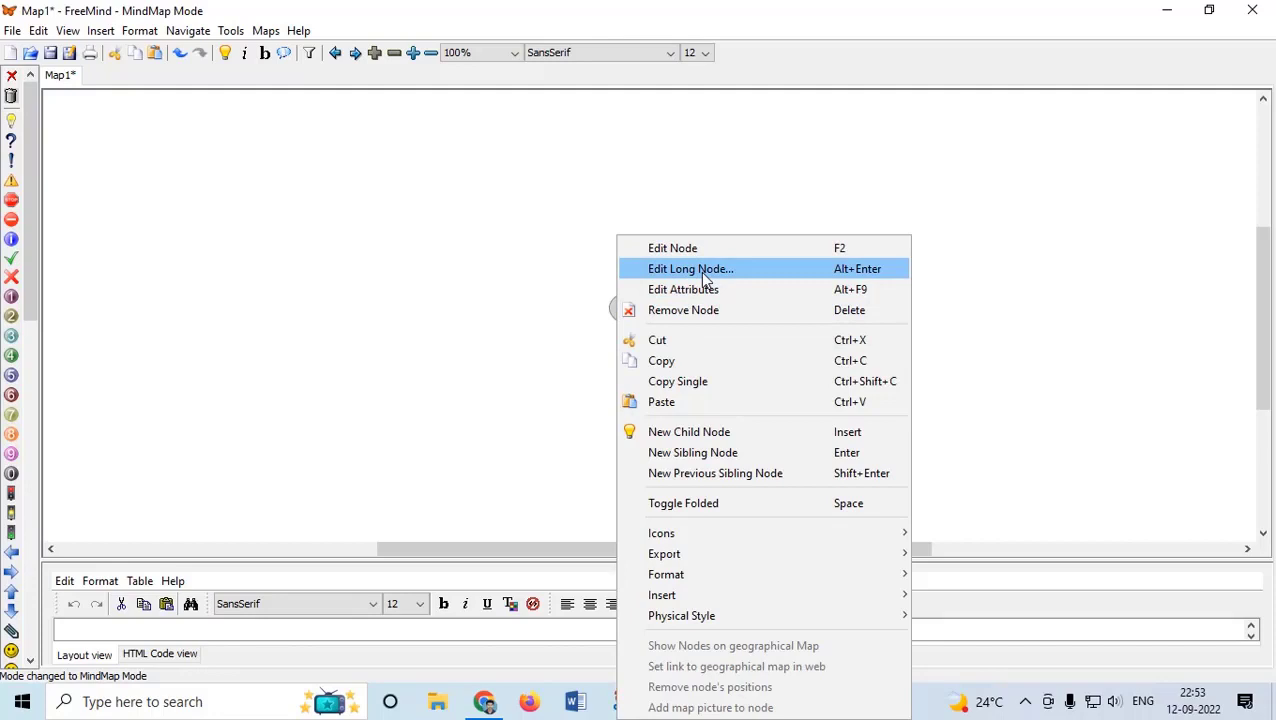
left_click(785, 436)
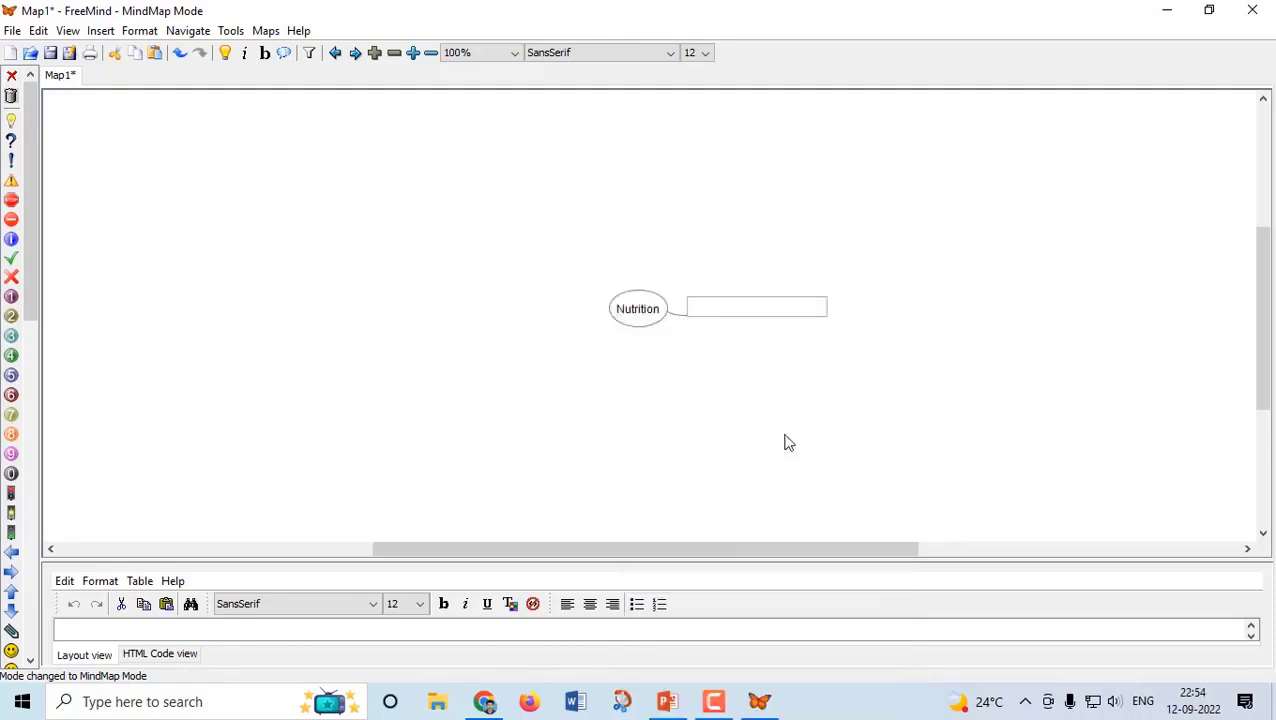
type("Auto")
key("Return")
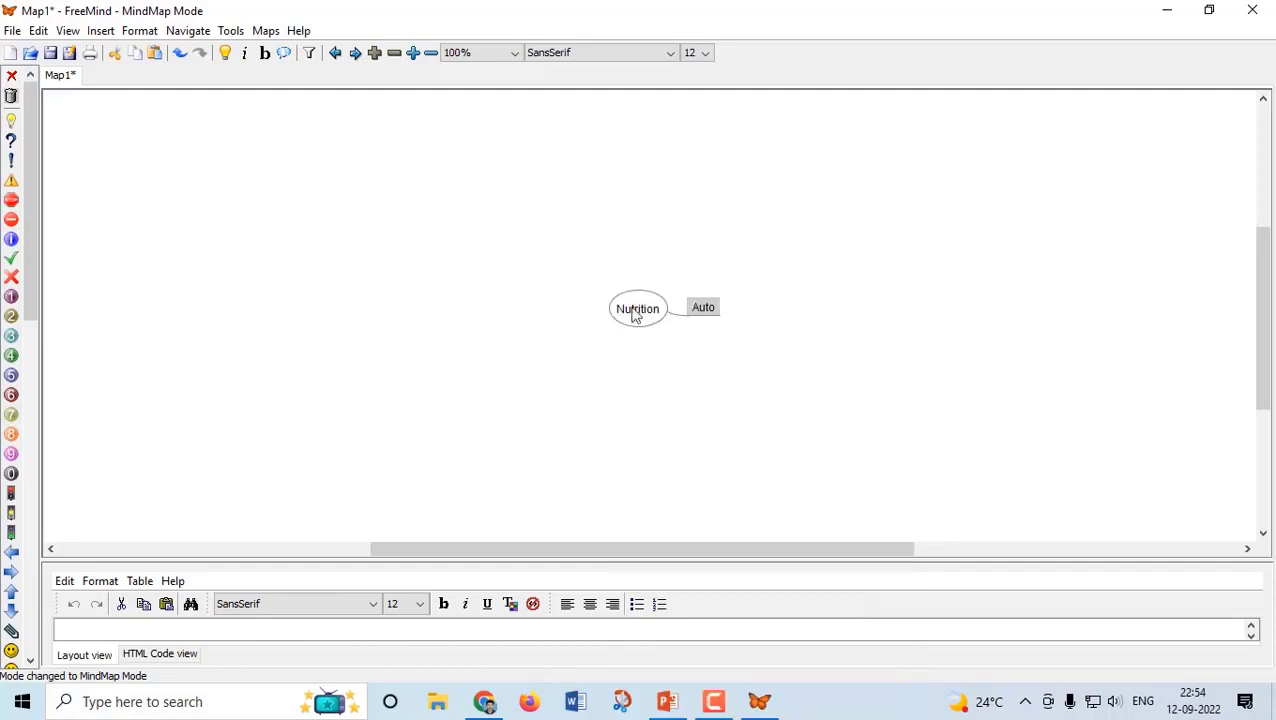
right_click(624, 311)
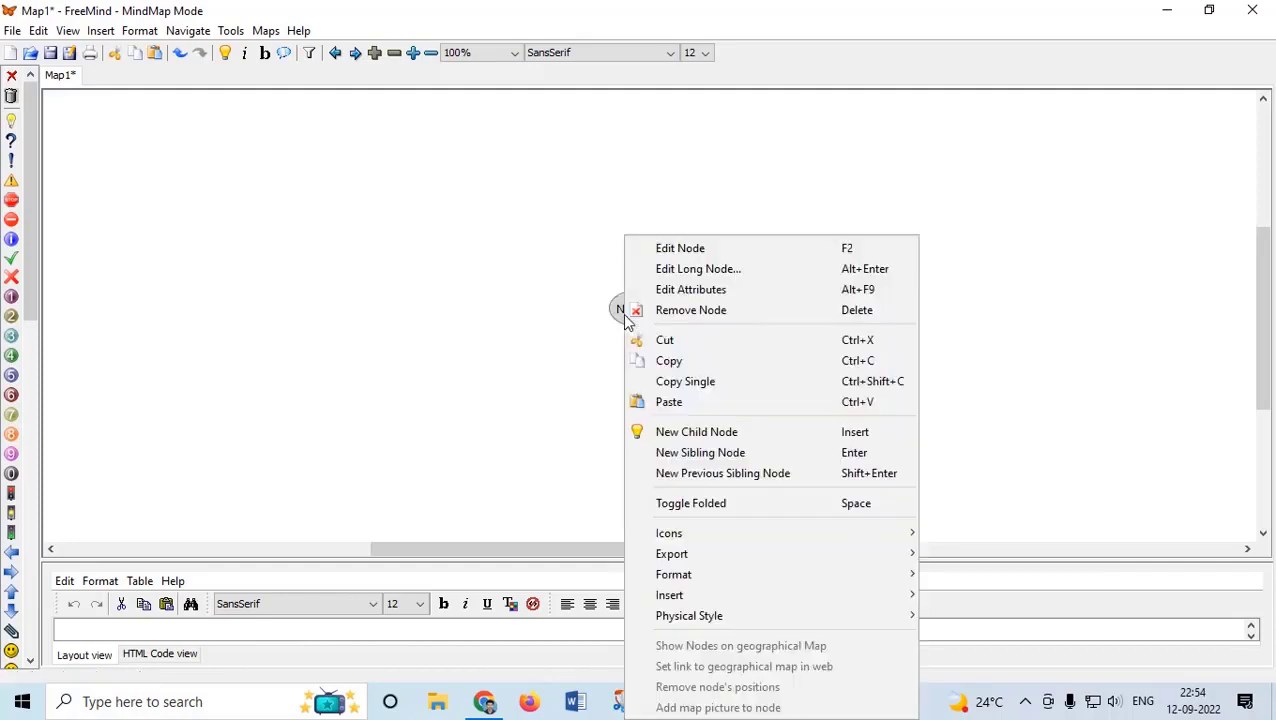
left_click(690, 434)
type("hetero")
key("Return")
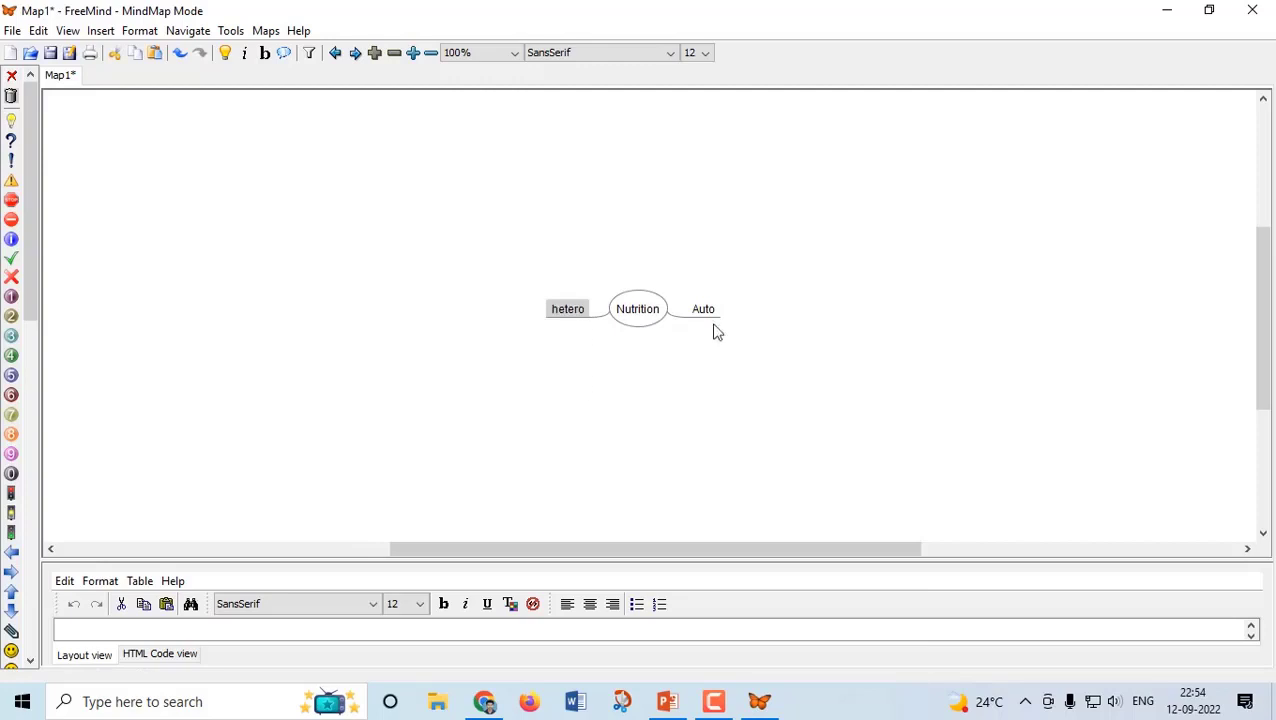
Add child nodes 'Plants' and 'green plants' under Auto.
left_click(704, 311)
right_click(708, 316)
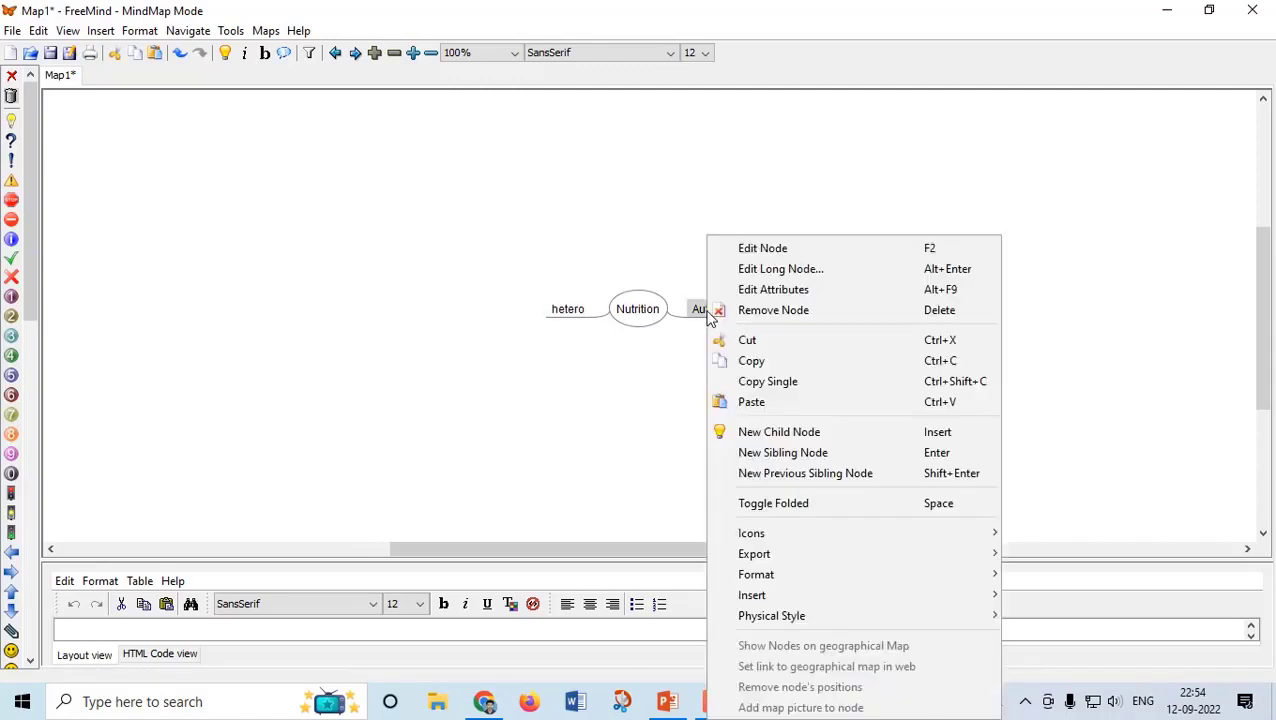
left_click(800, 432)
type("P")
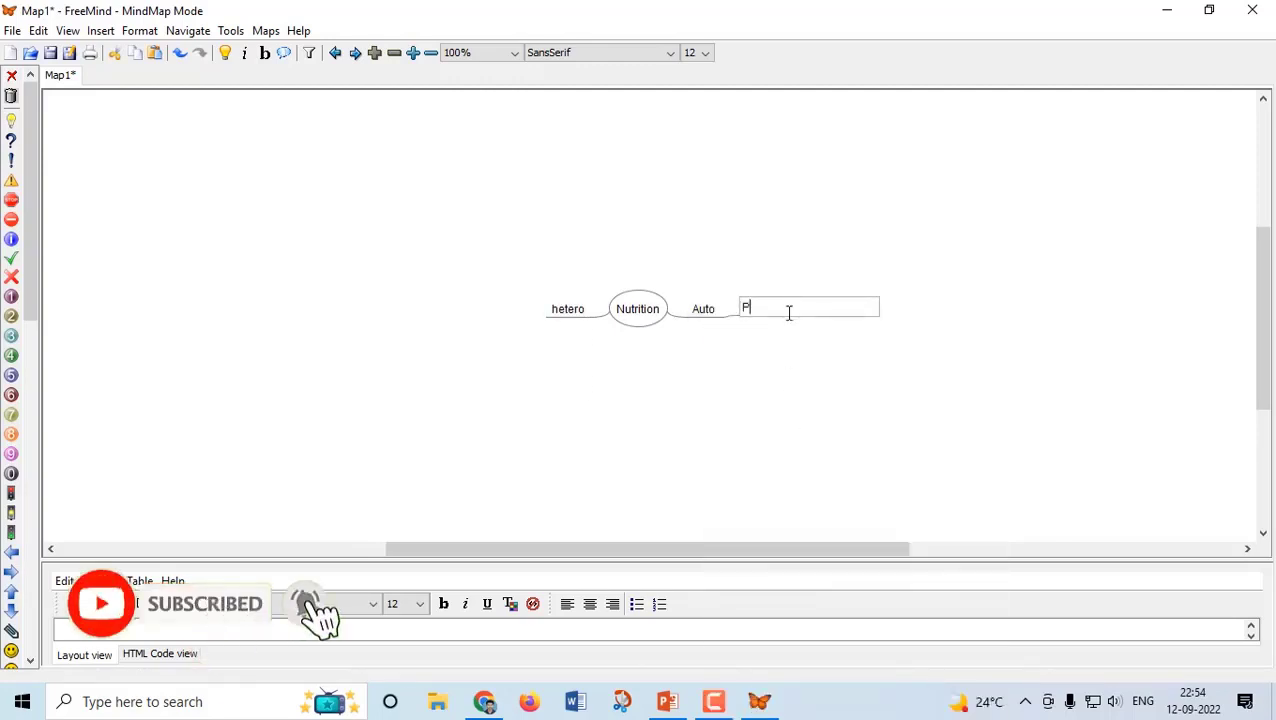
type("lants")
key("Return")
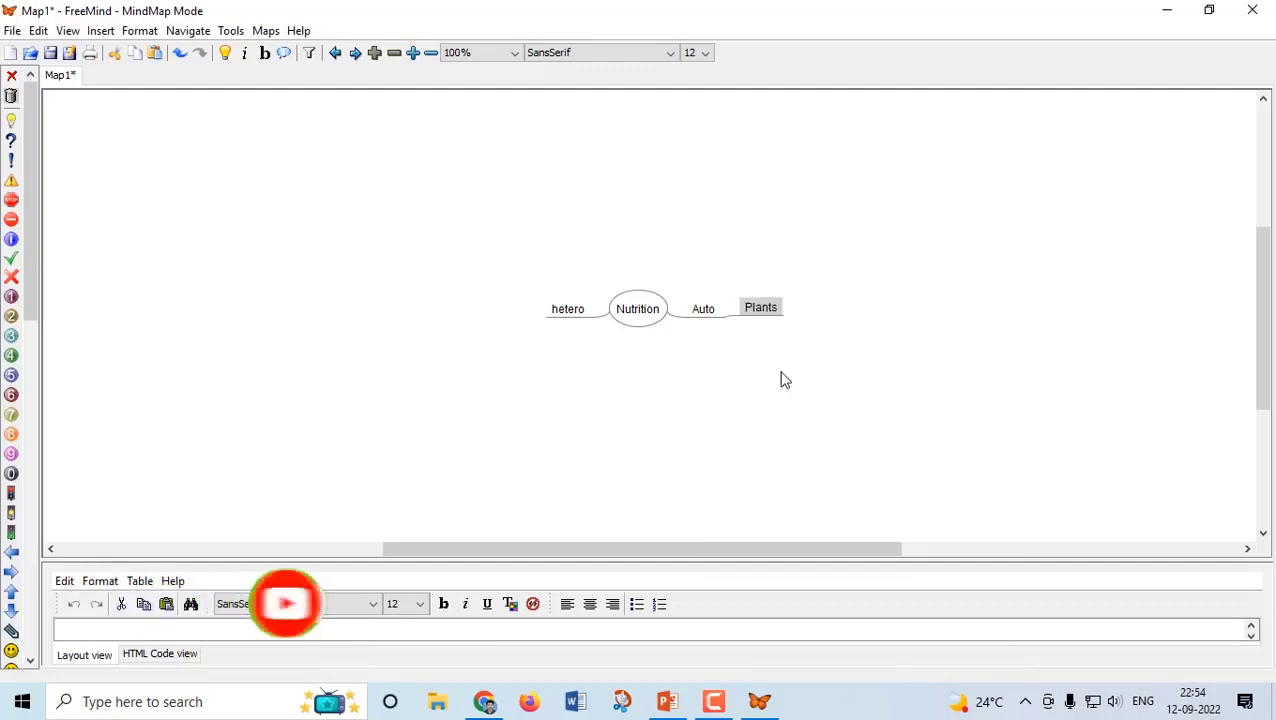
right_click(704, 316)
left_click(802, 432)
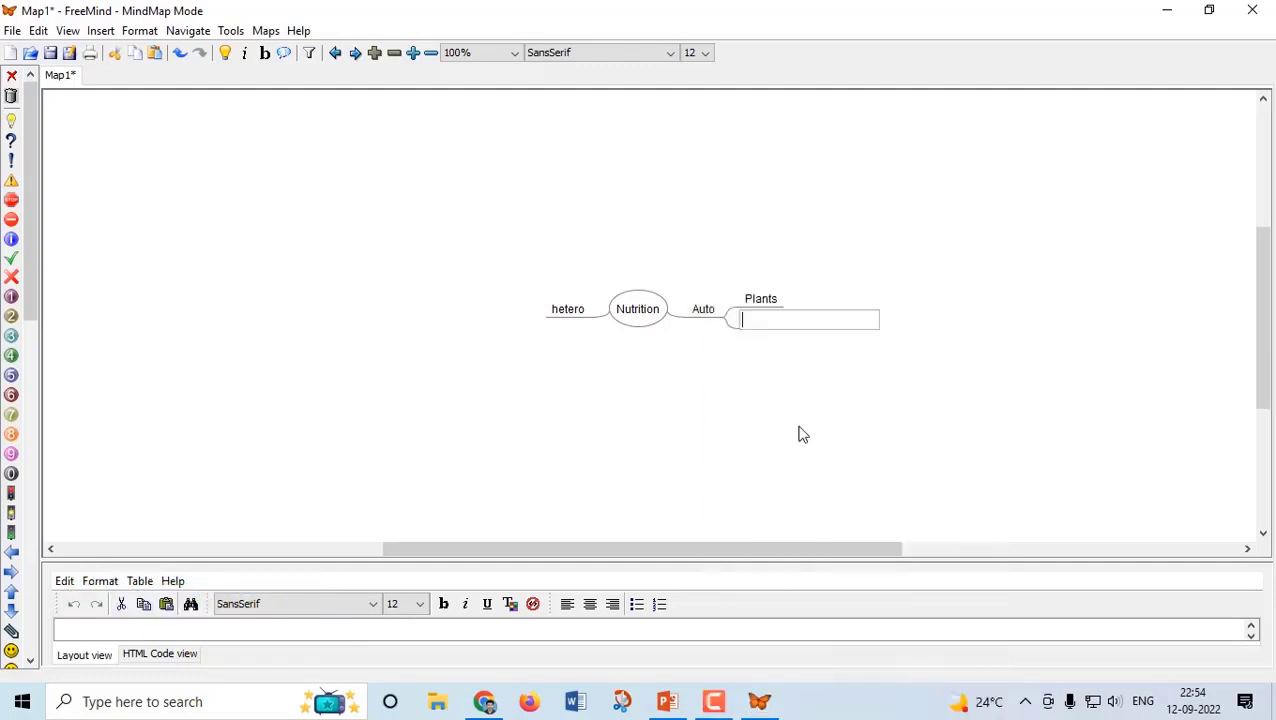
type("gree")
type("n plants")
key("Return")
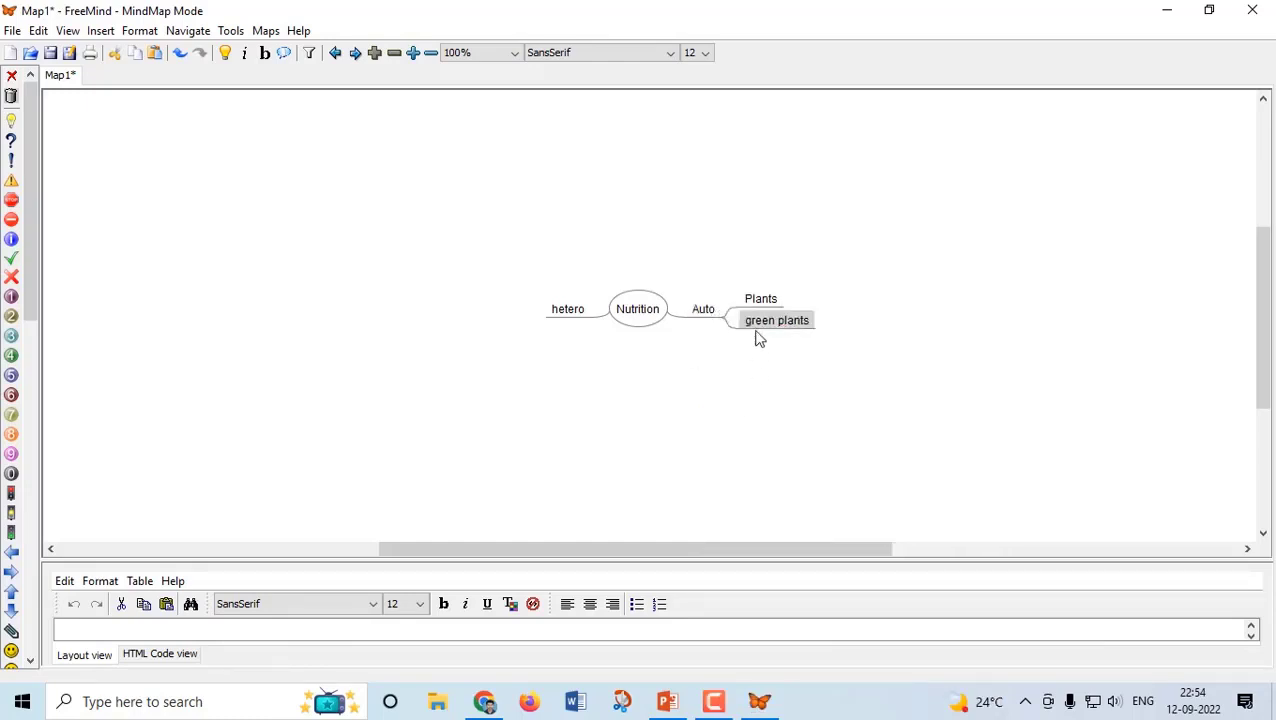
Add an 'Animals' child node under hetero.
right_click(574, 316)
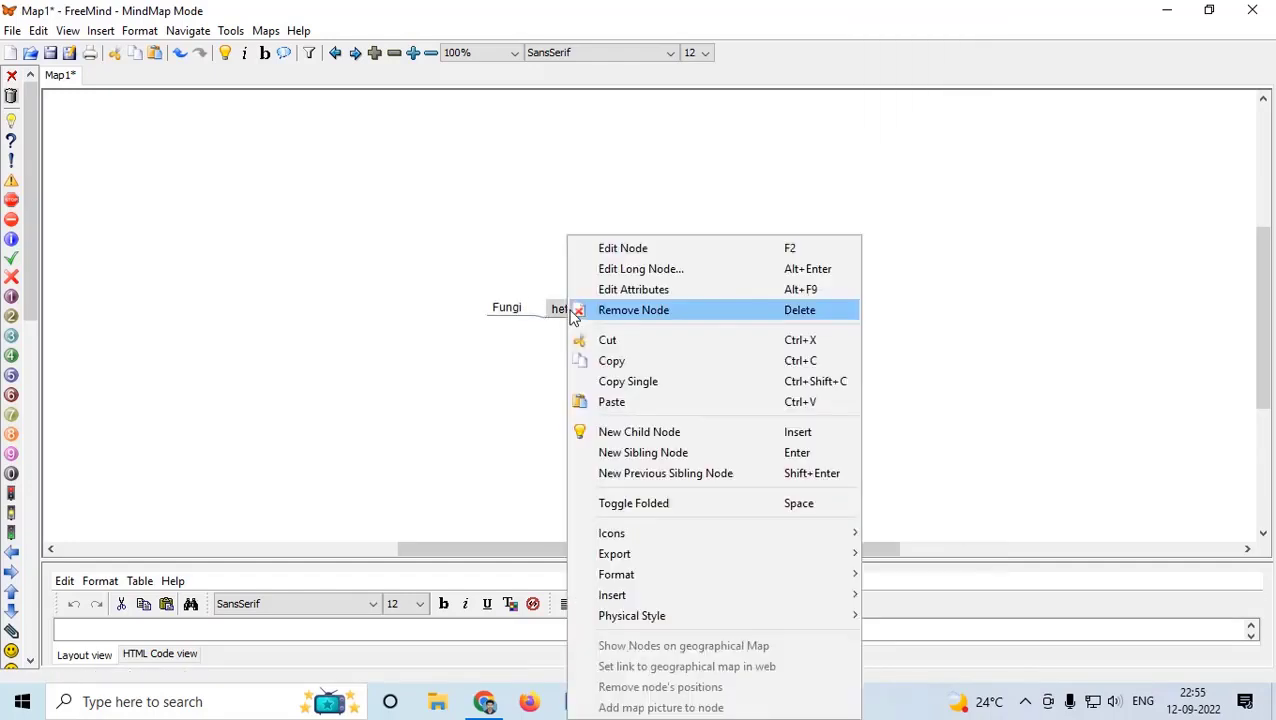
left_click(623, 436)
type("Animals")
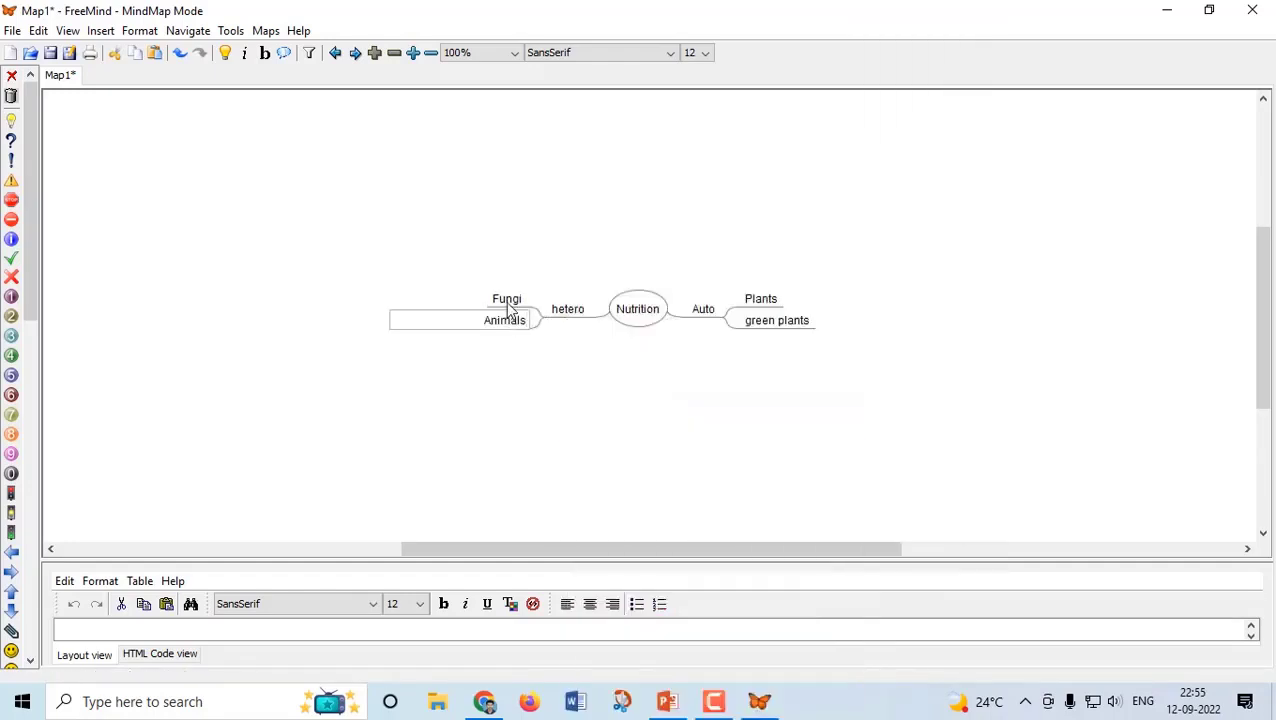
left_click(505, 301)
right_click(505, 301)
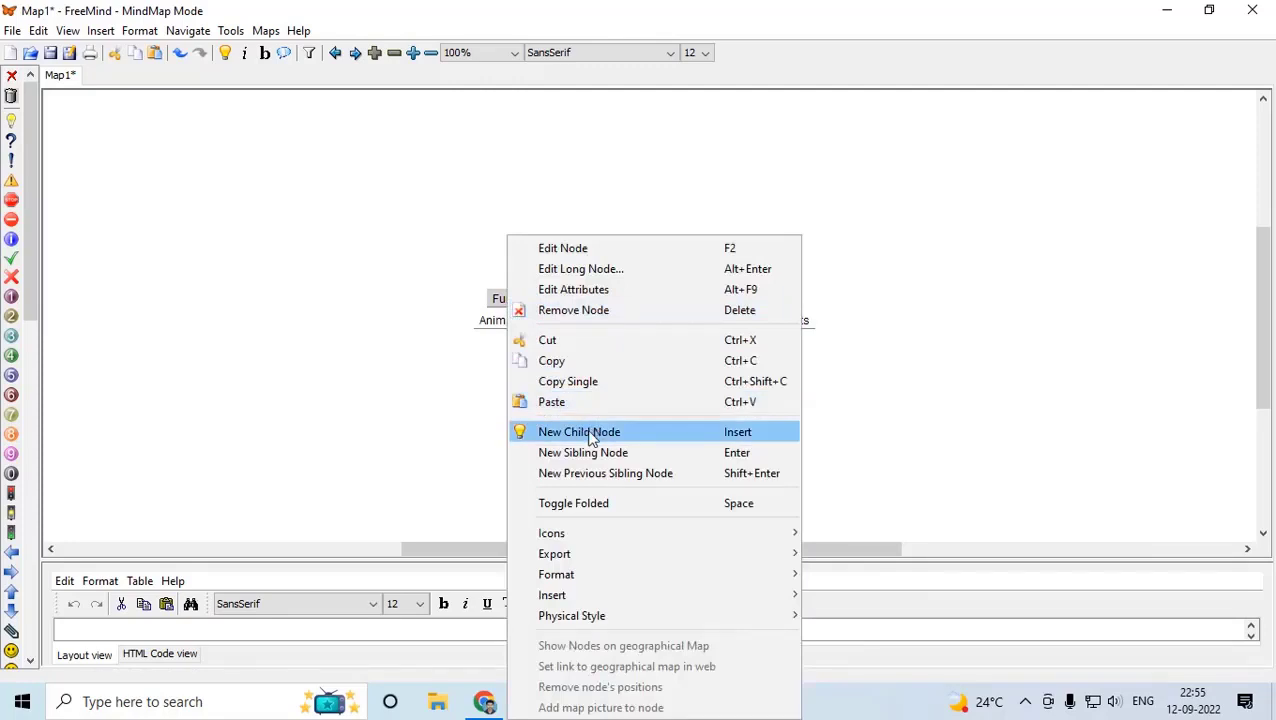
left_click(460, 493)
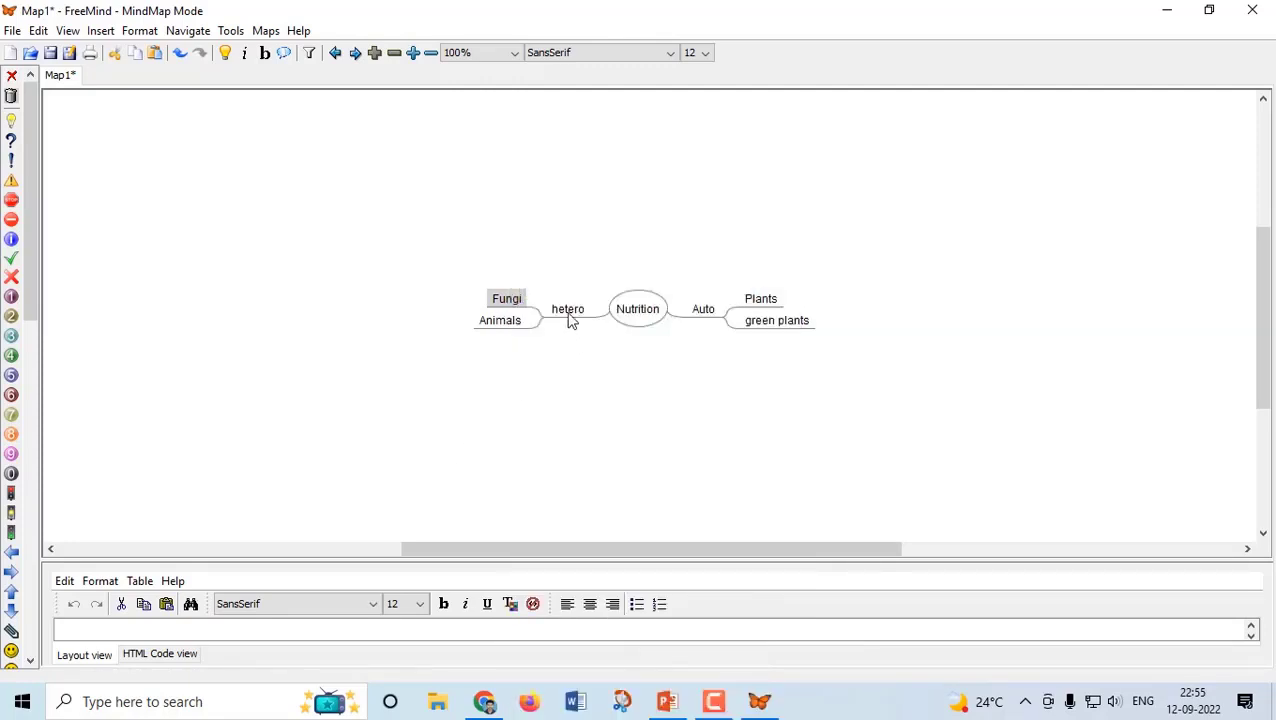
Add a 'Mutual' sibling node next to hetero.
right_click(569, 314)
left_click(625, 452)
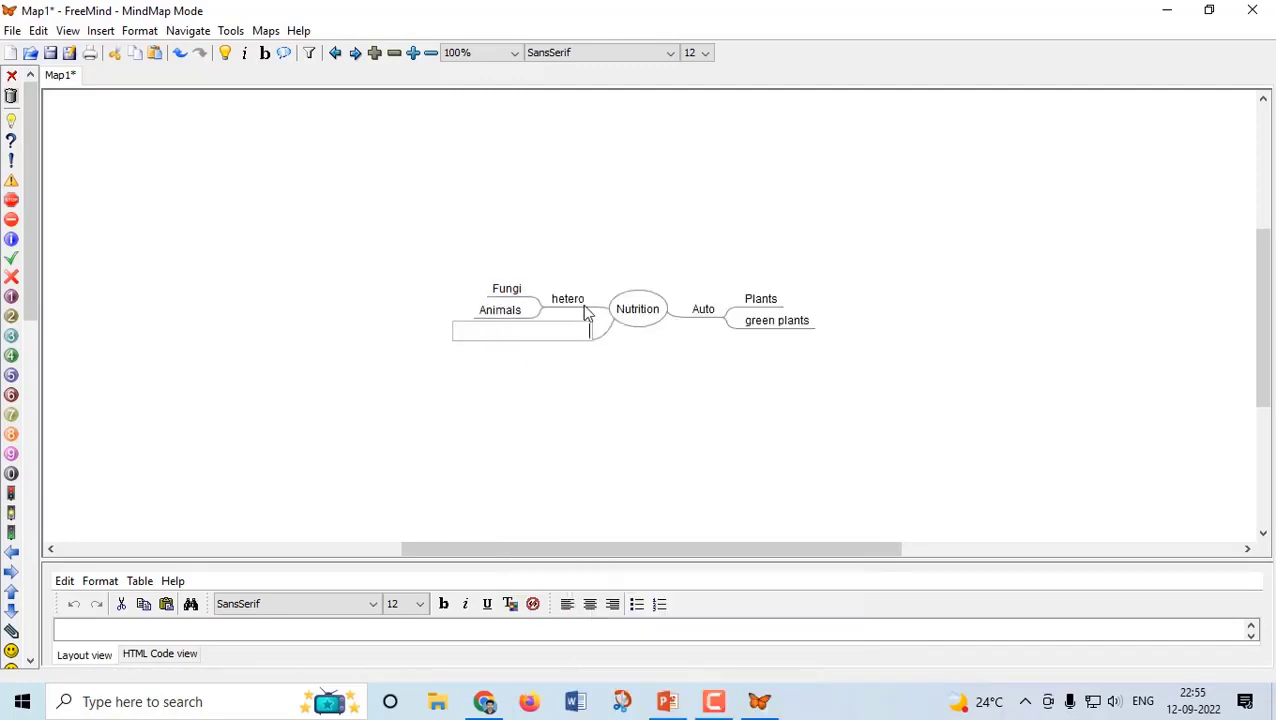
left_click(556, 372)
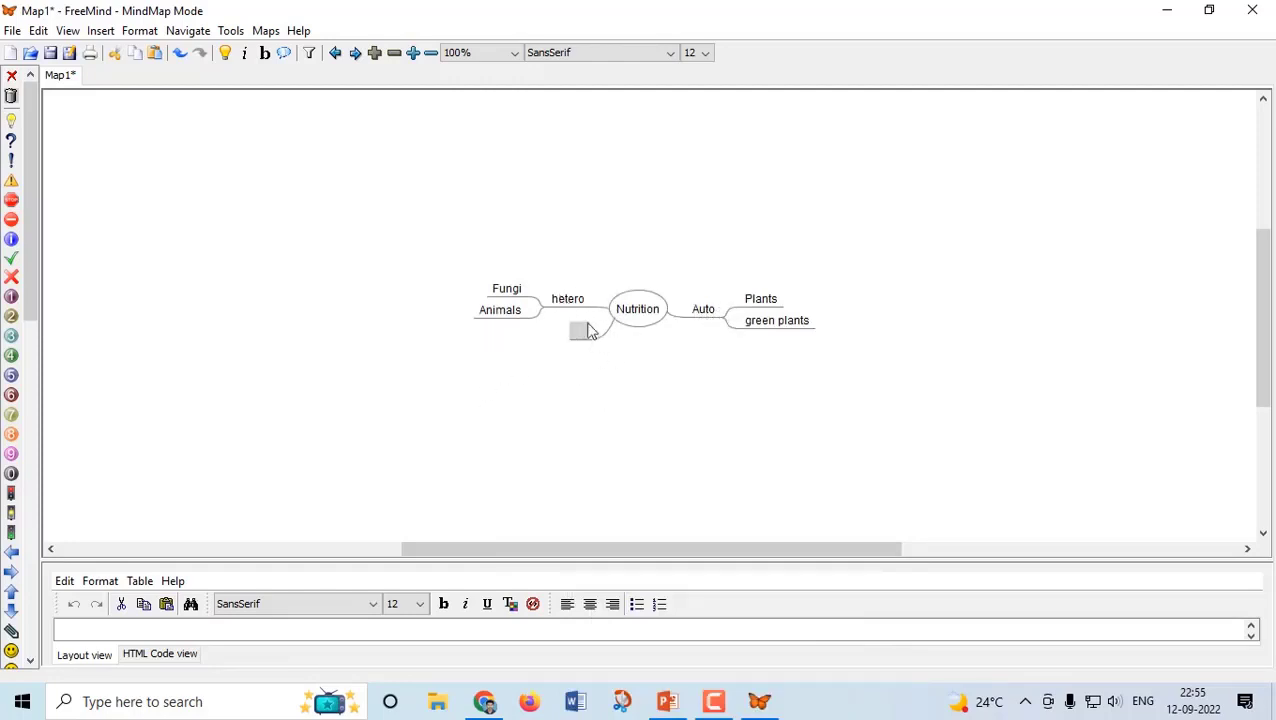
double_click(582, 331)
type("Mutu")
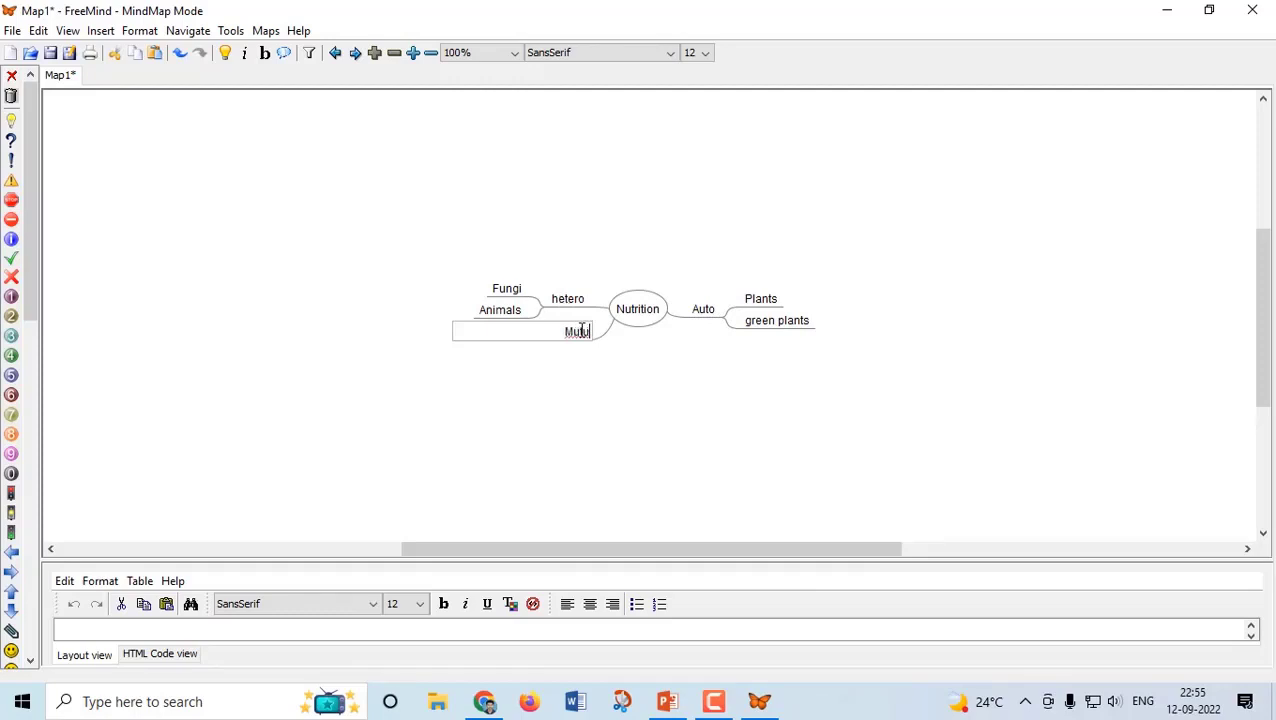
type("al")
key("Return")
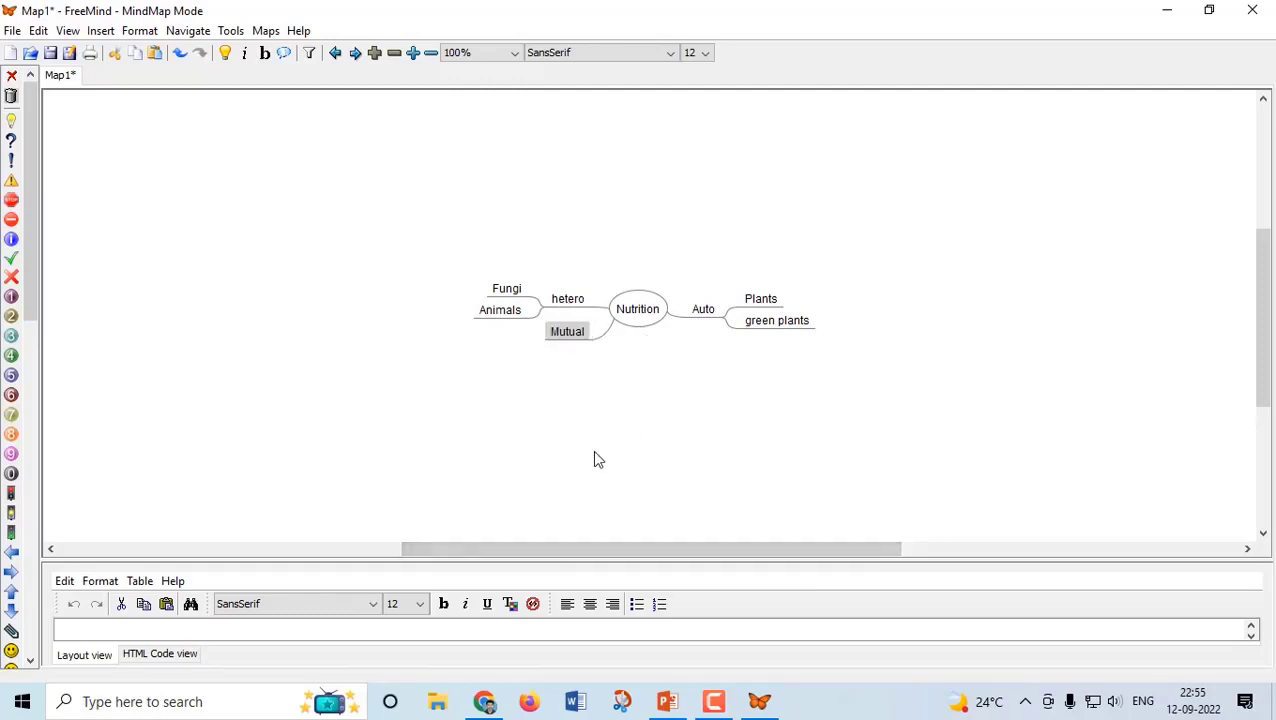
left_click(512, 311)
left_click(101, 31)
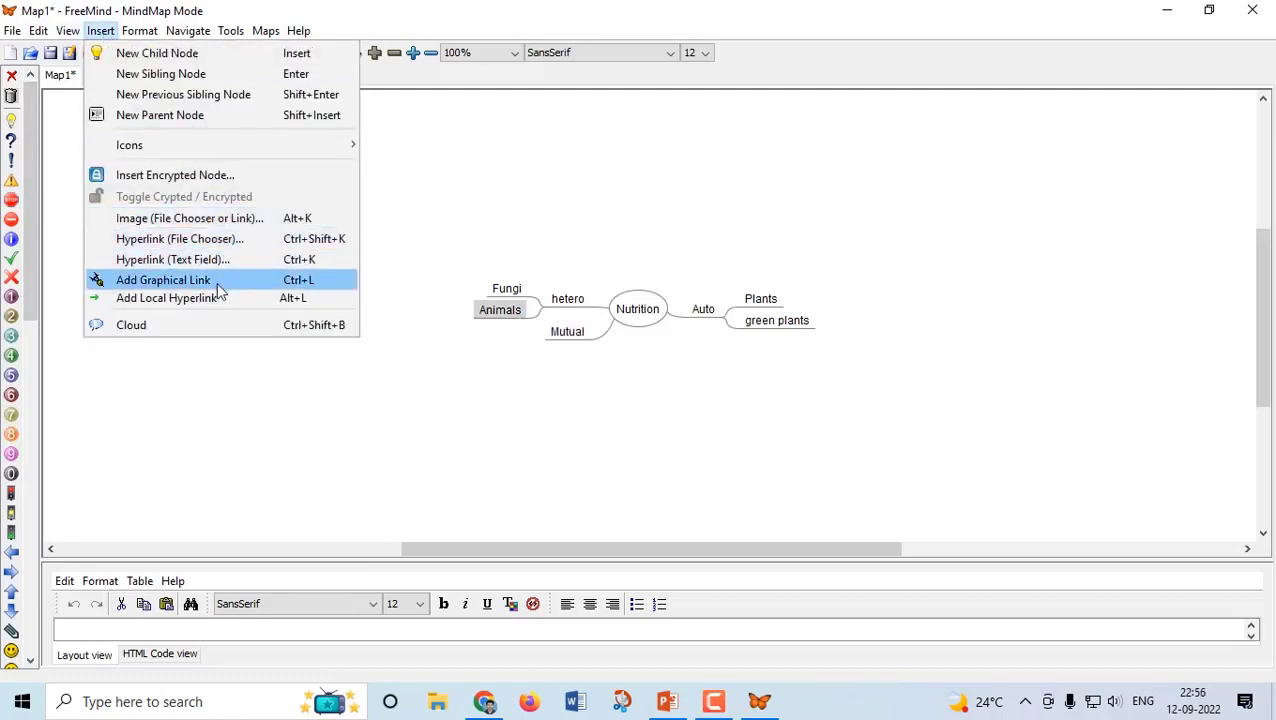
After dismissing an image-insert save warning, color the Animals node's edge red.
left_click(236, 218)
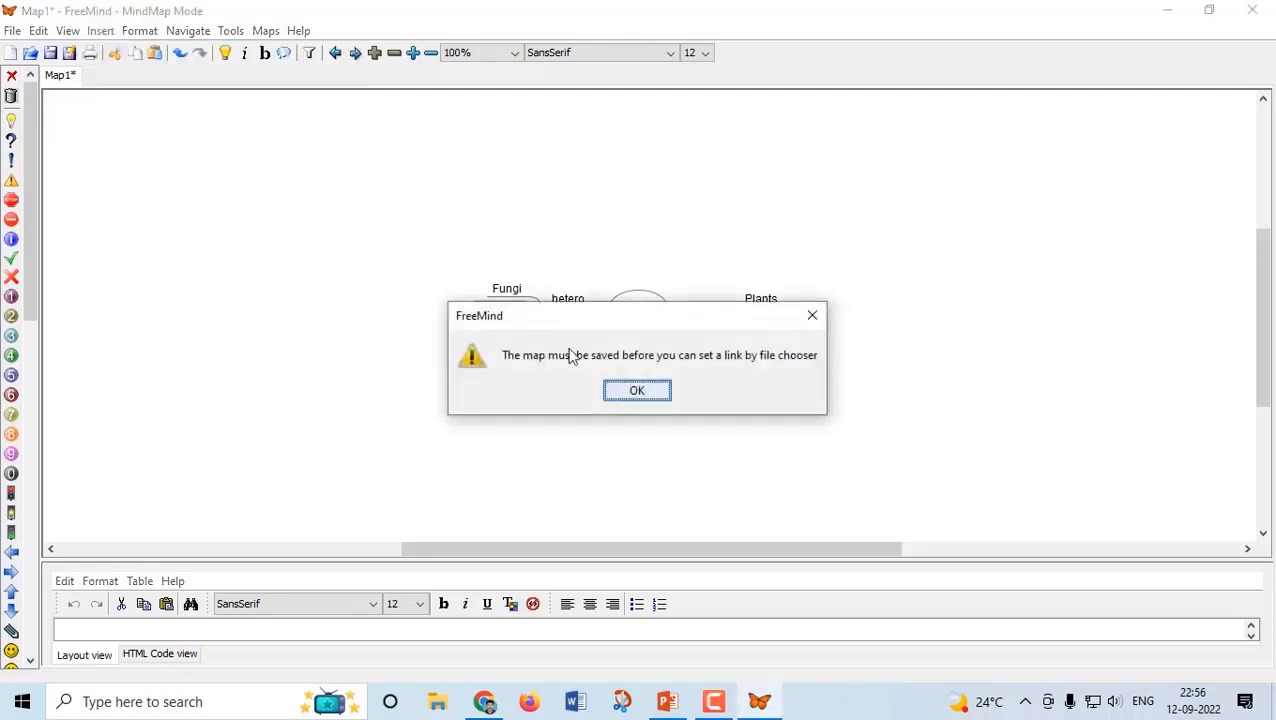
left_click(642, 392)
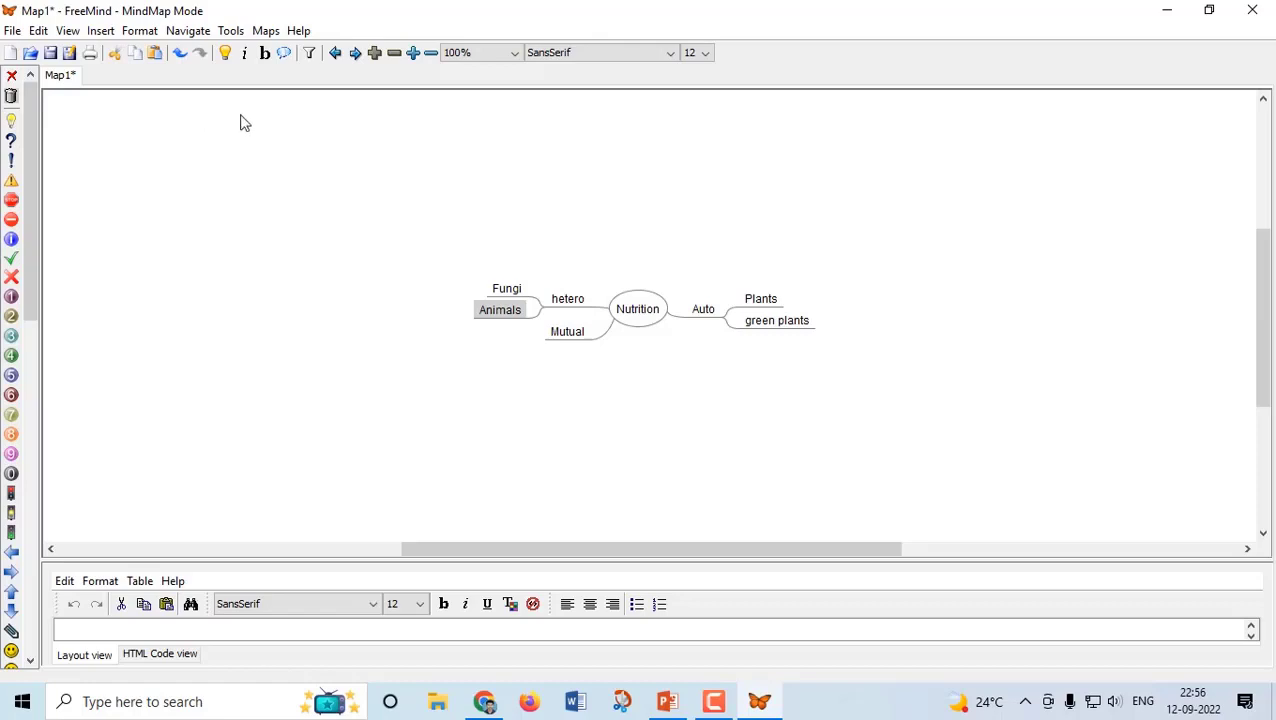
left_click(100, 30)
left_click(140, 31)
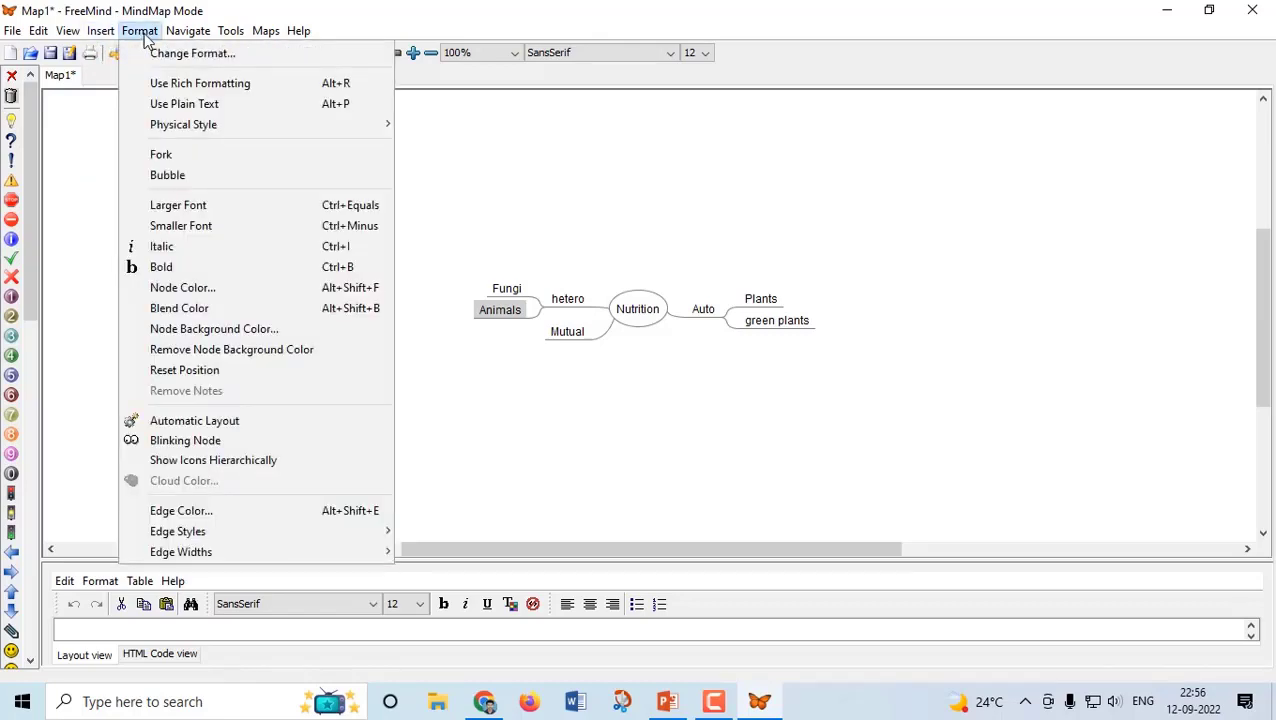
left_click(330, 510)
left_click(466, 288)
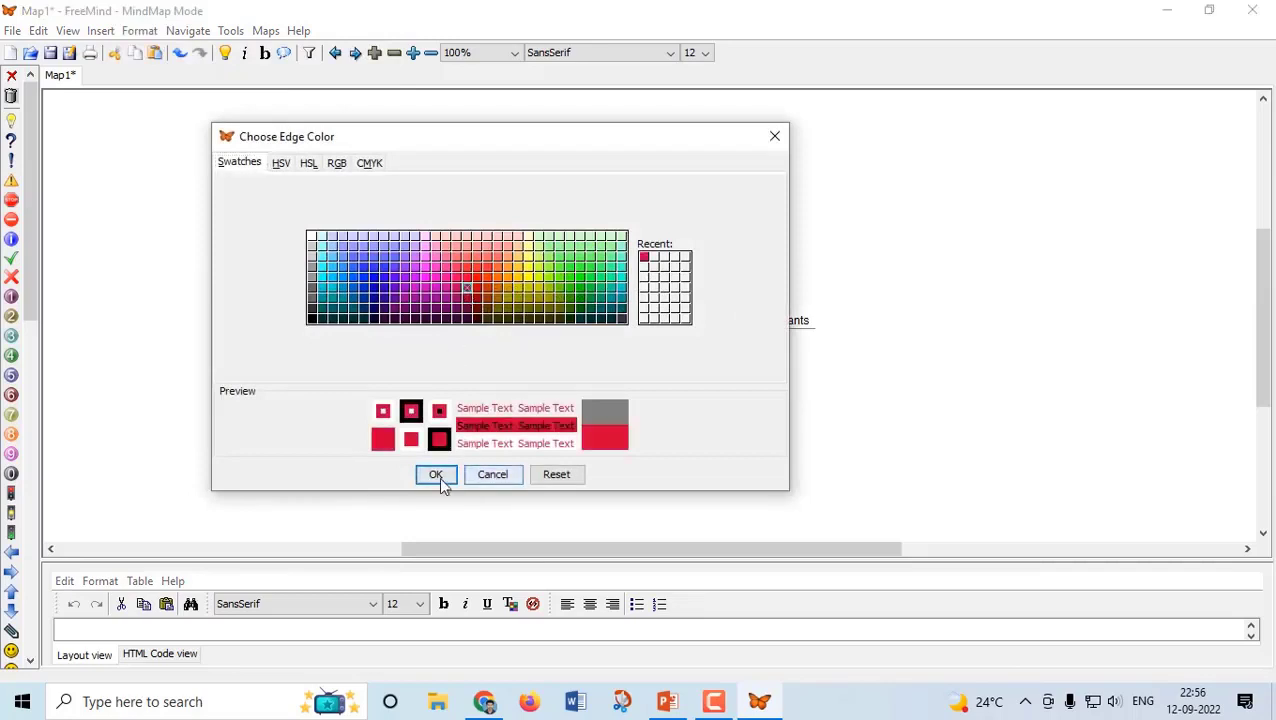
left_click(437, 476)
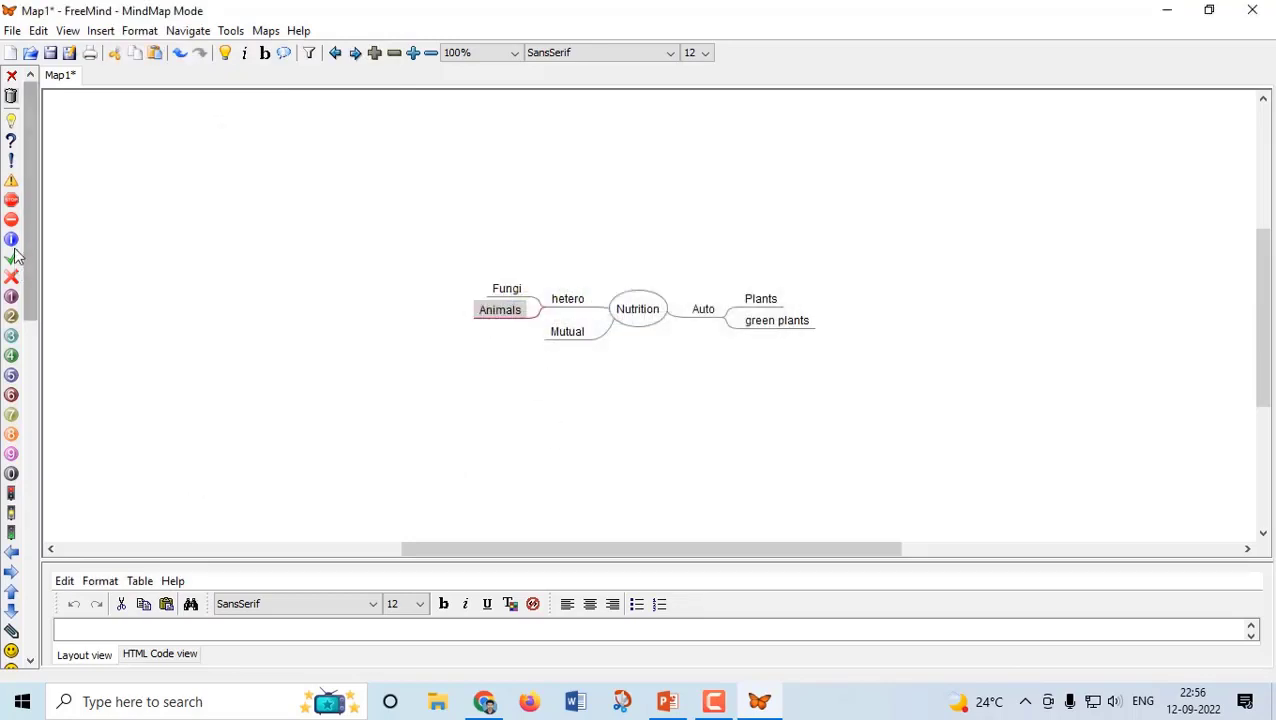
Add left-arrow, down-arrow and person icons to the Animals node.
left_click(12, 553)
left_click(11, 611)
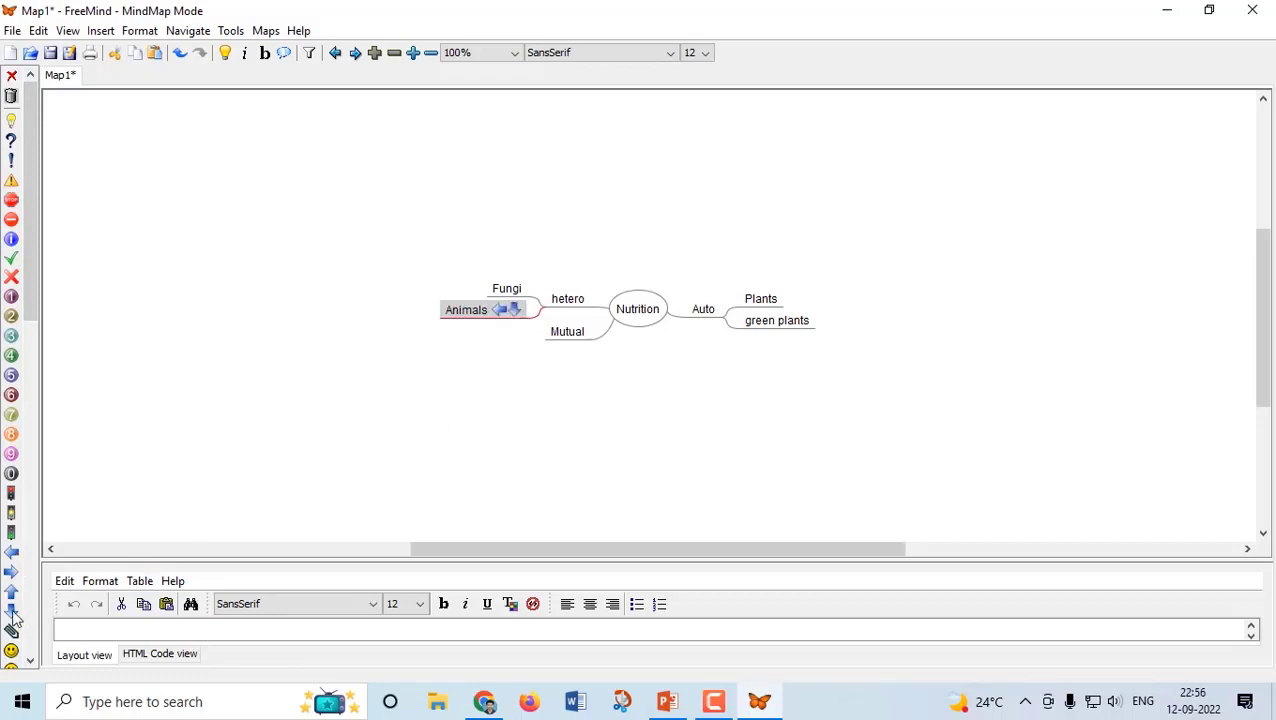
scroll(20, 622, "down", 5)
left_click(12, 600)
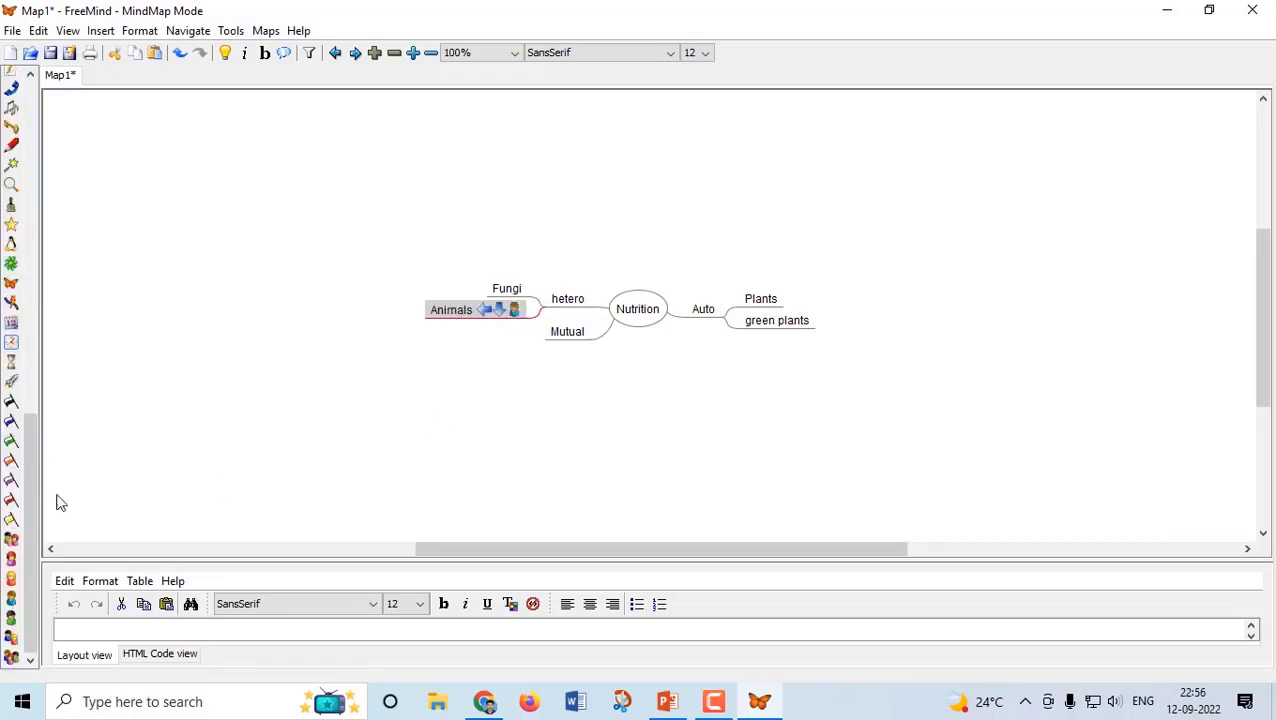
Select the Mutual node, briefly switch to PowerPoint, then return to the mind map.
left_click(560, 334)
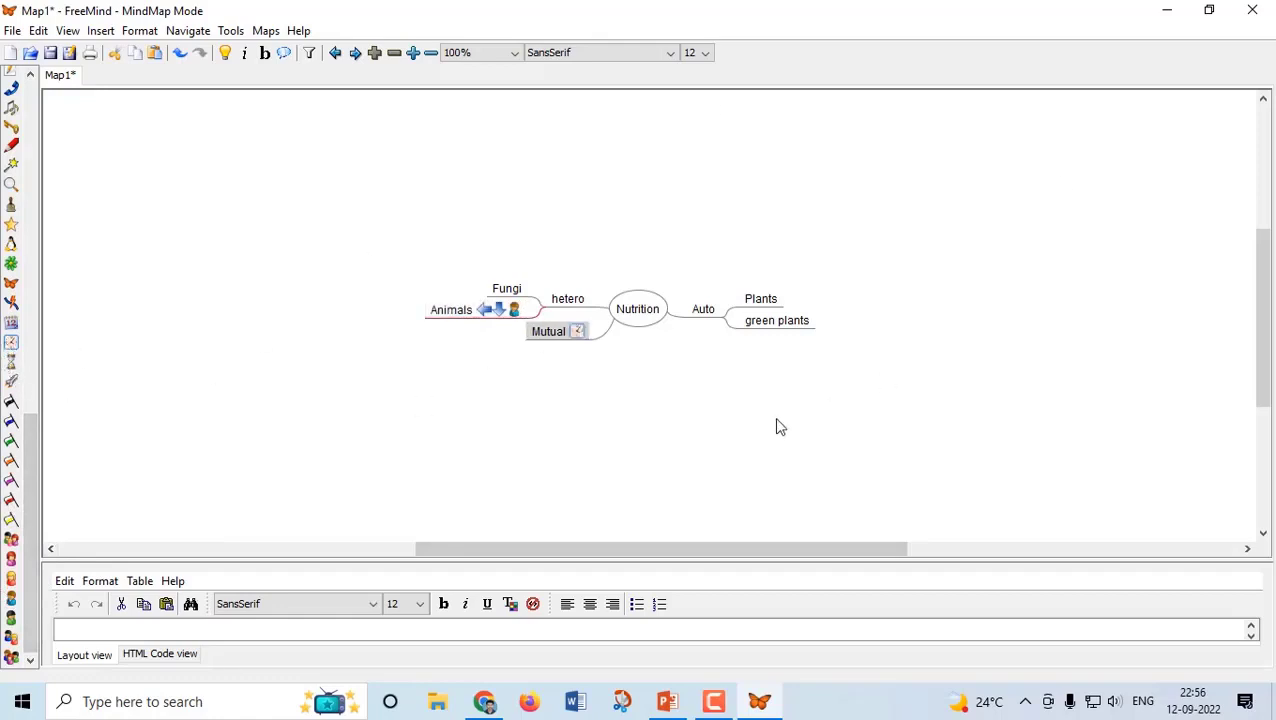
left_click(38, 31)
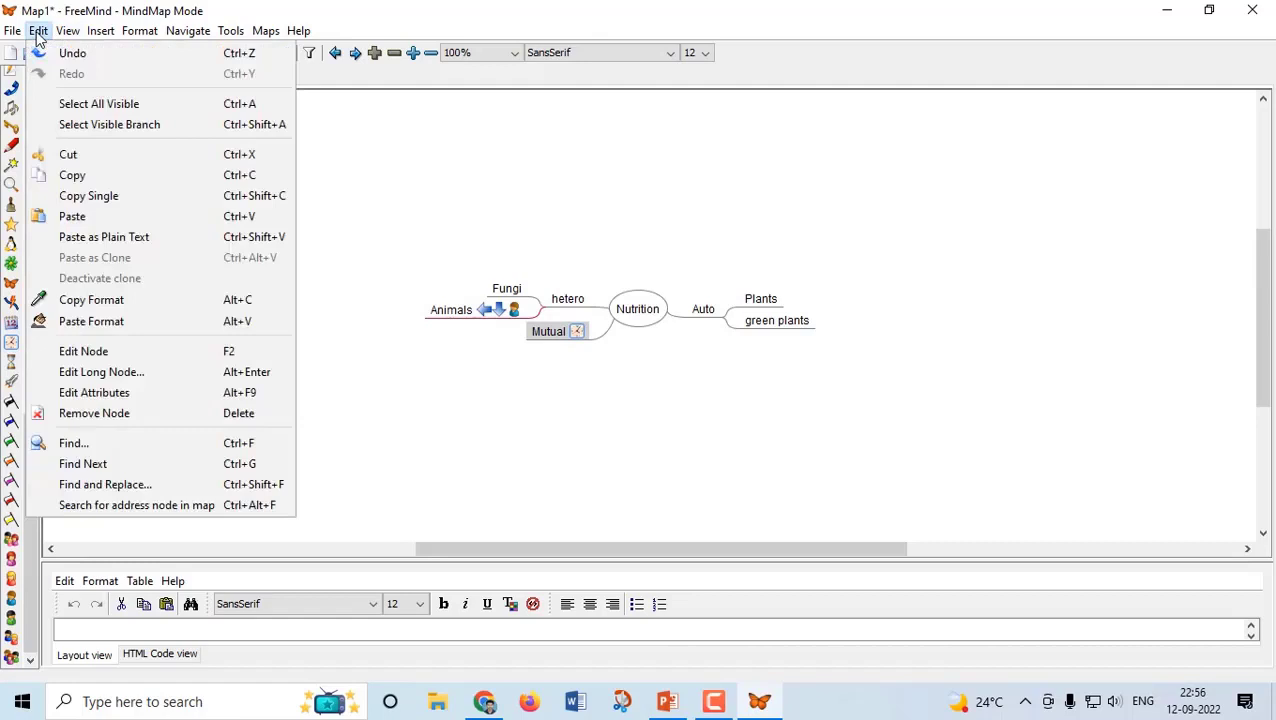
left_click(750, 342)
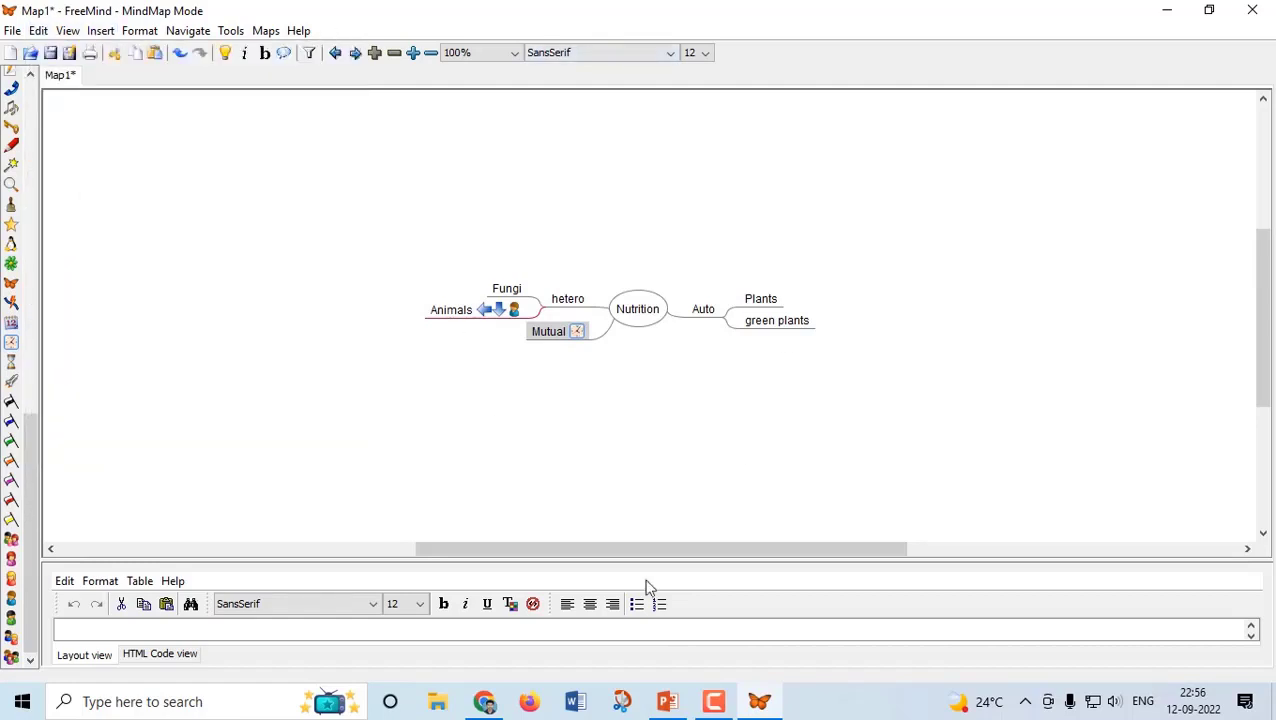
left_click(662, 703)
scroll(712, 398, "up", 1)
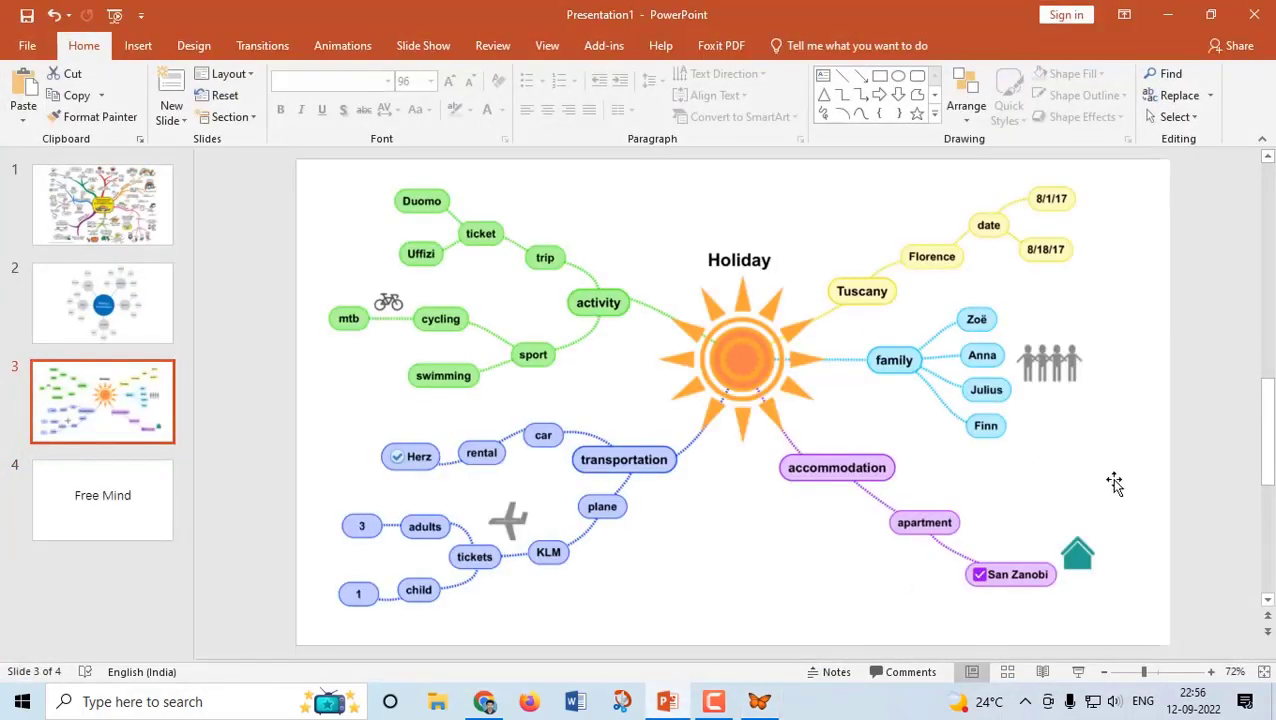
left_click(1167, 14)
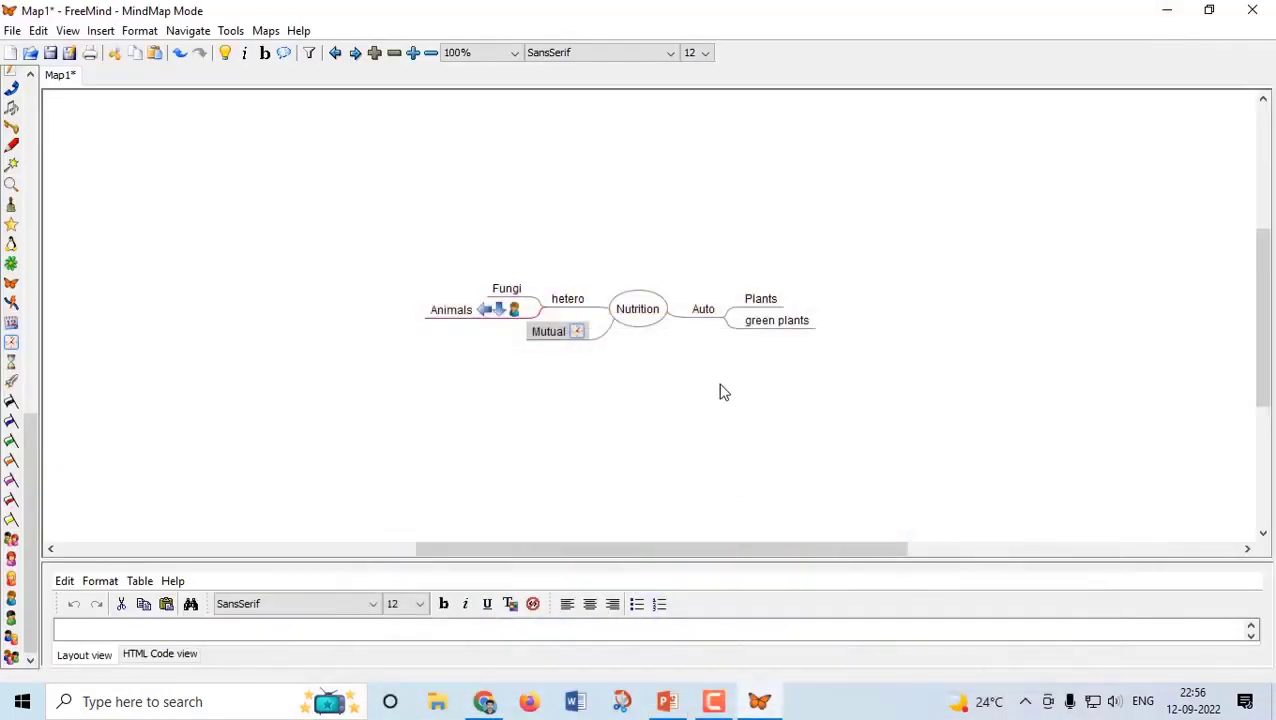
Try saving the map as Nutrition.mm, dismiss the failure error, and show the File export options.
left_click(44, 94)
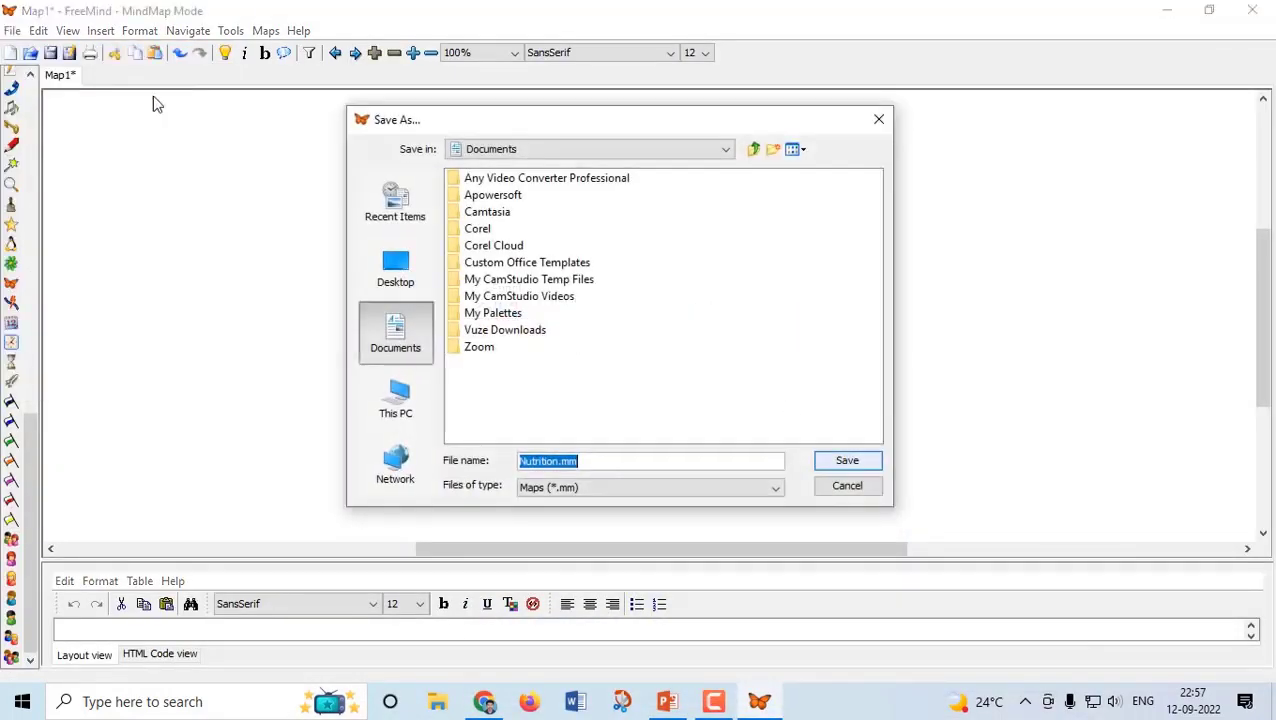
left_click(847, 486)
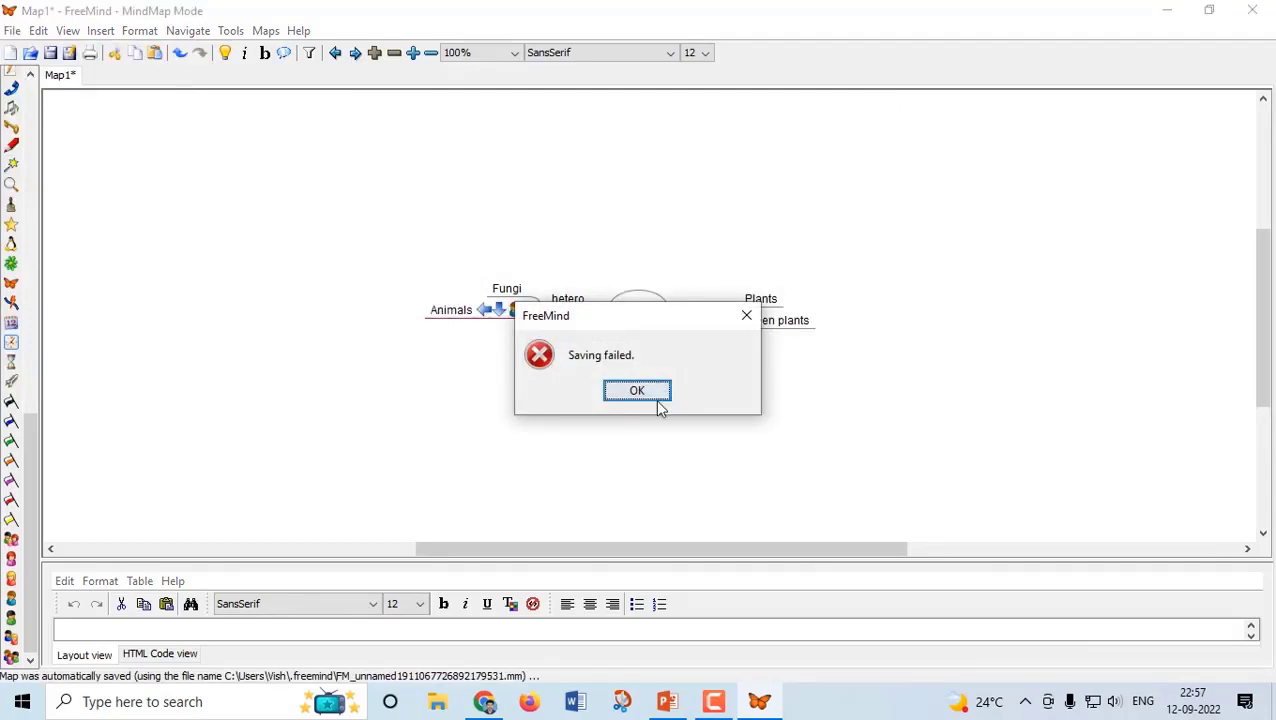
left_click(632, 390)
left_click(12, 31)
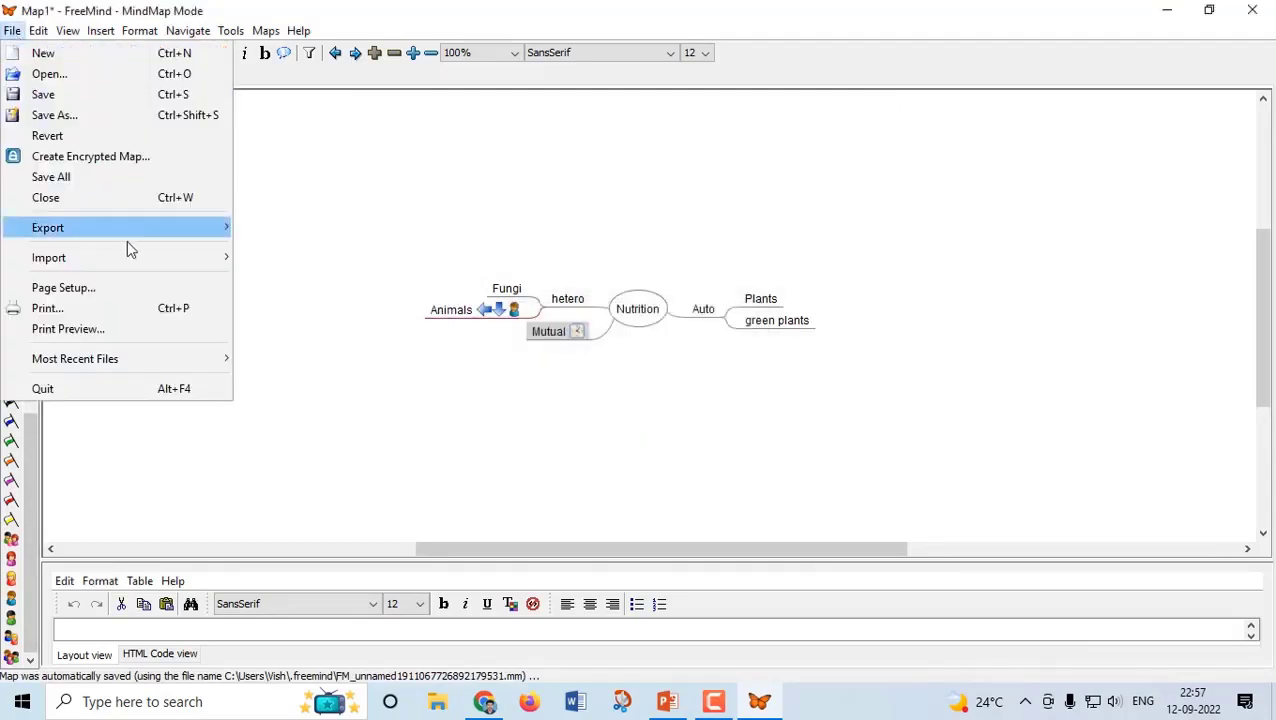
mouse_move(47, 227)
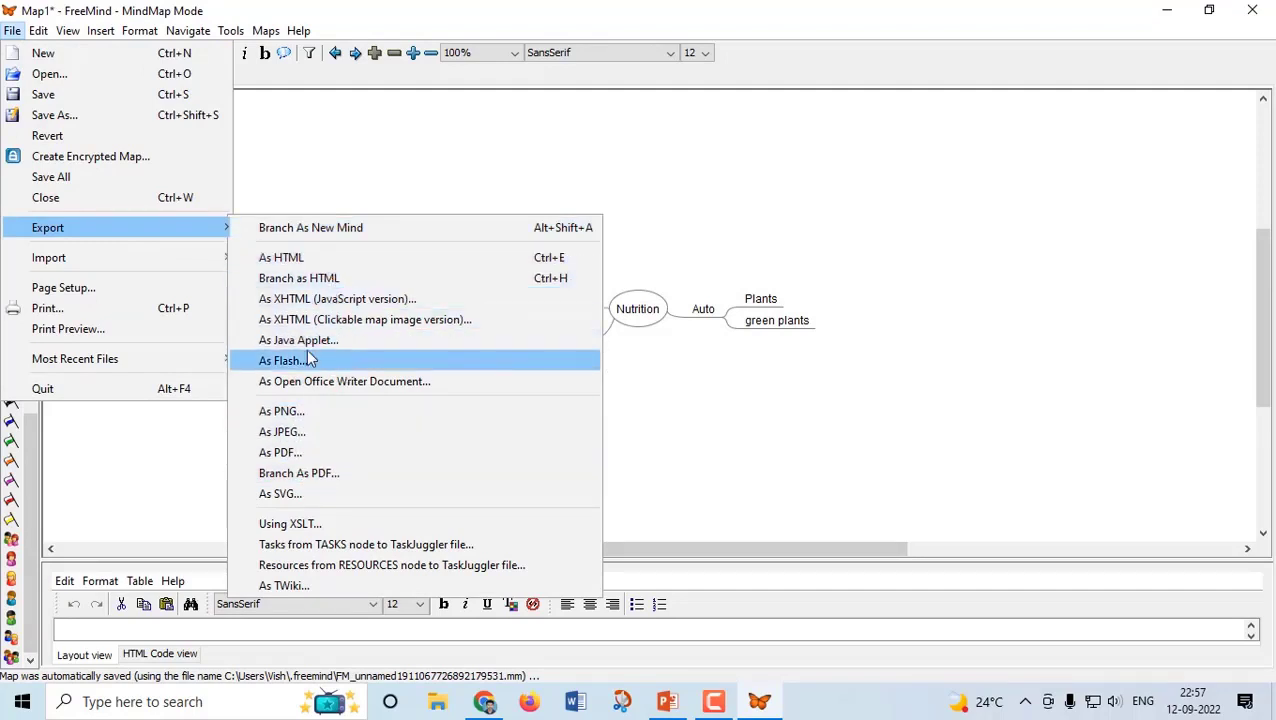
Export the map as PDF '1' on the Desktop with A4 landscape page settings.
left_click(278, 452)
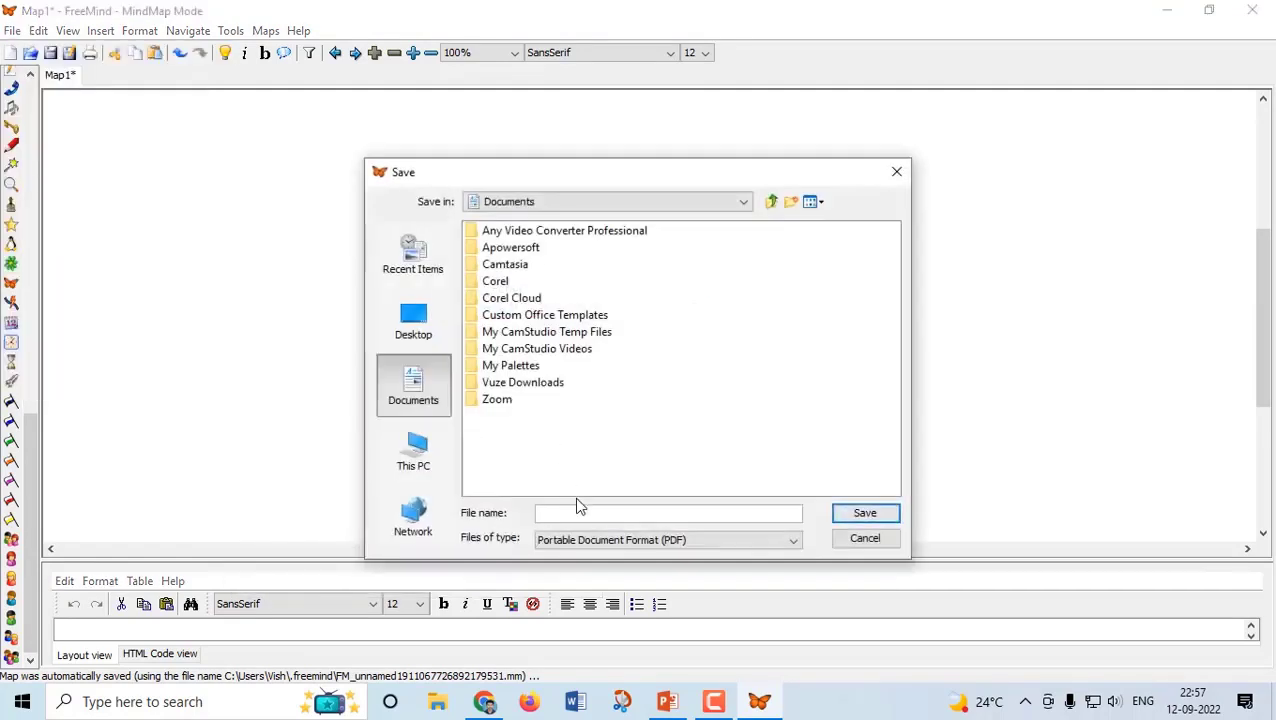
left_click(440, 325)
left_click(547, 513)
type("1")
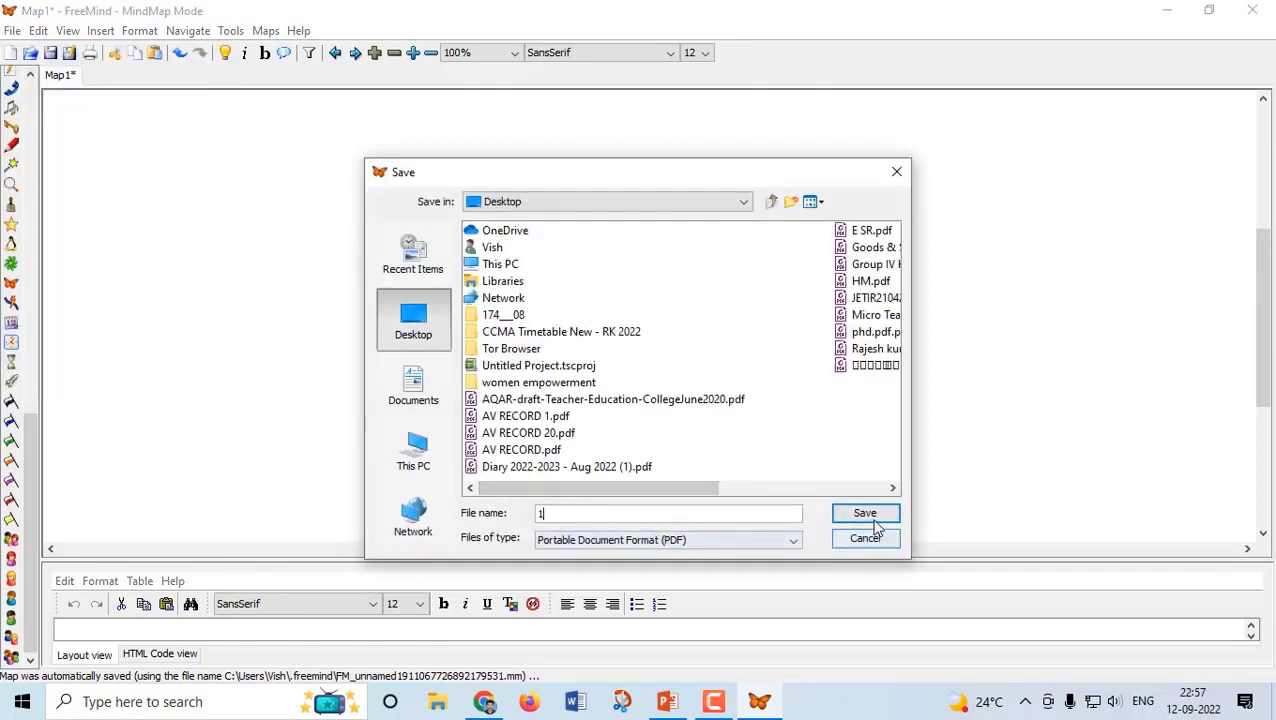
left_click(875, 520)
left_click(796, 416)
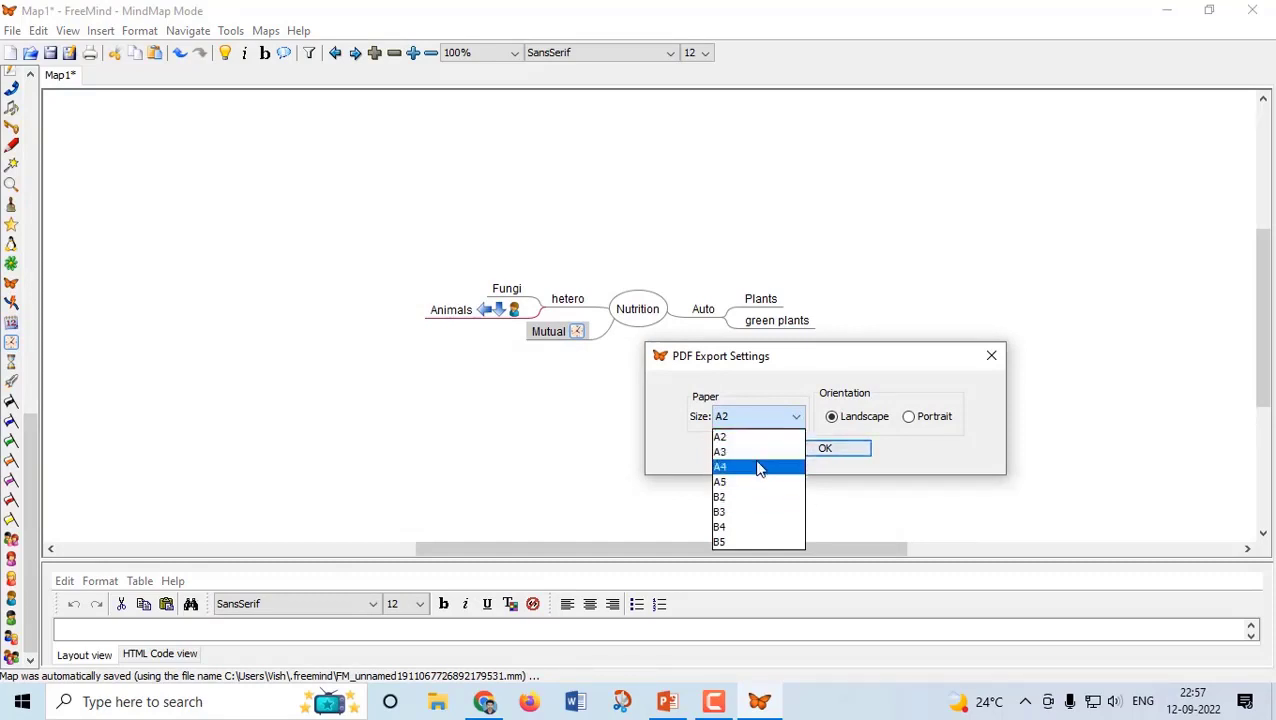
left_click(758, 466)
left_click(855, 453)
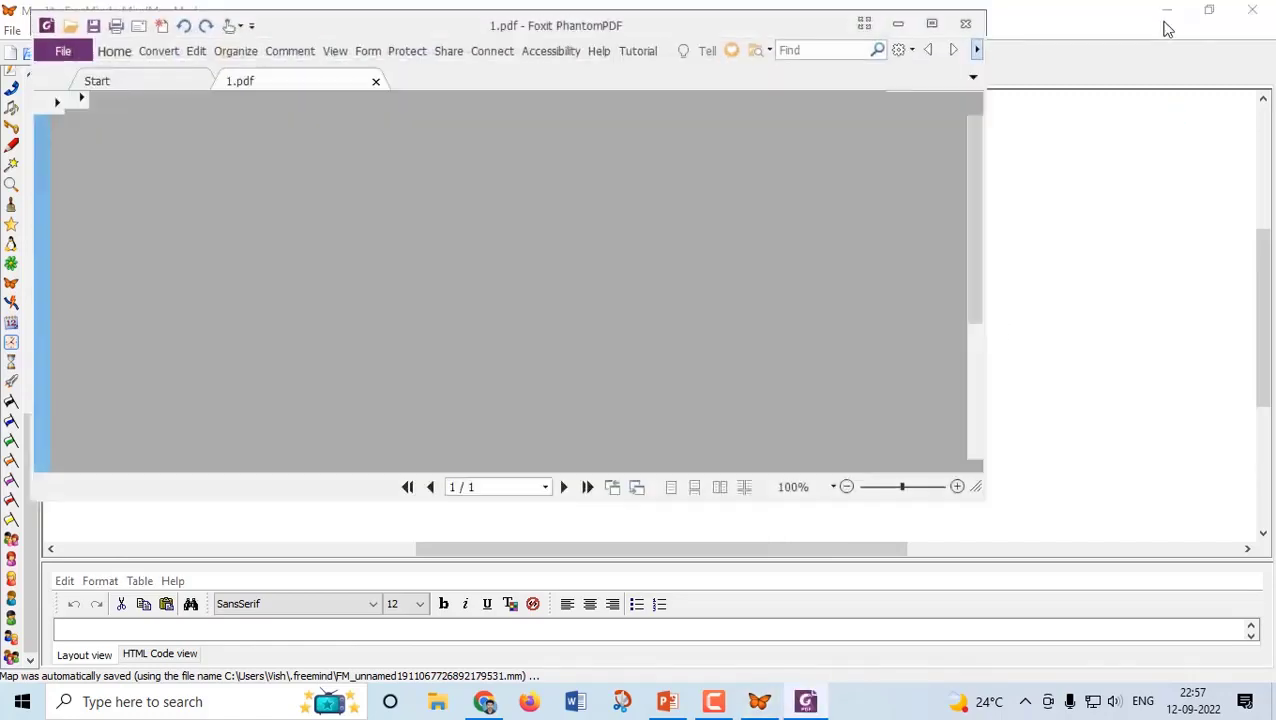